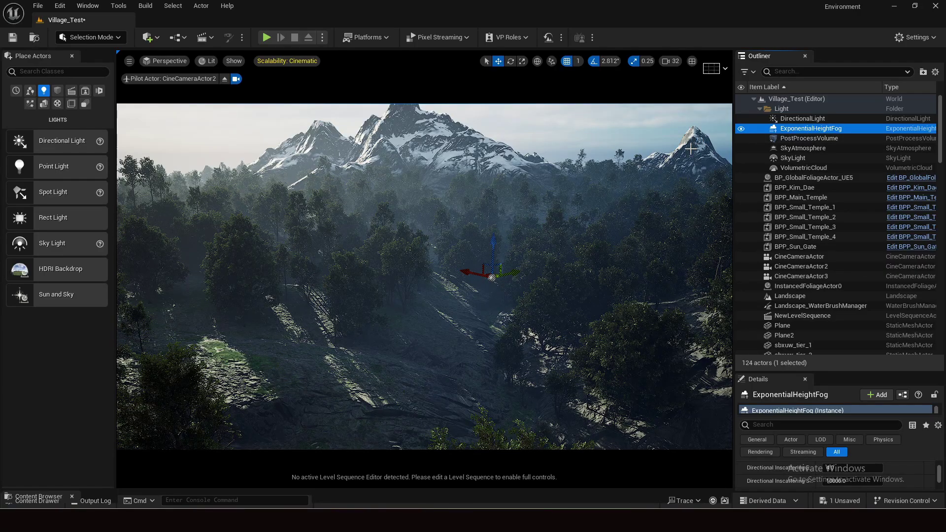
left_click(798, 139)
left_click(800, 148)
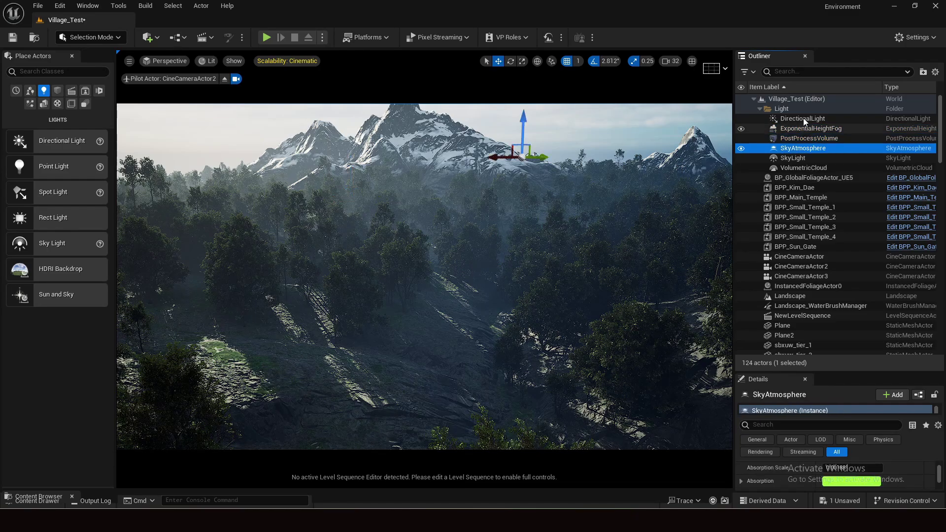
left_click(802, 118)
left_click(805, 130)
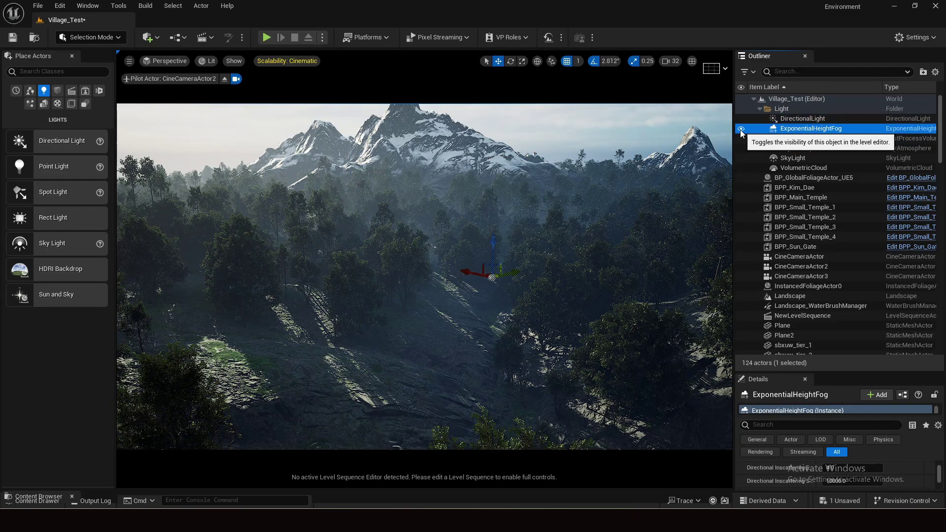
left_click(741, 130)
left_click(740, 129)
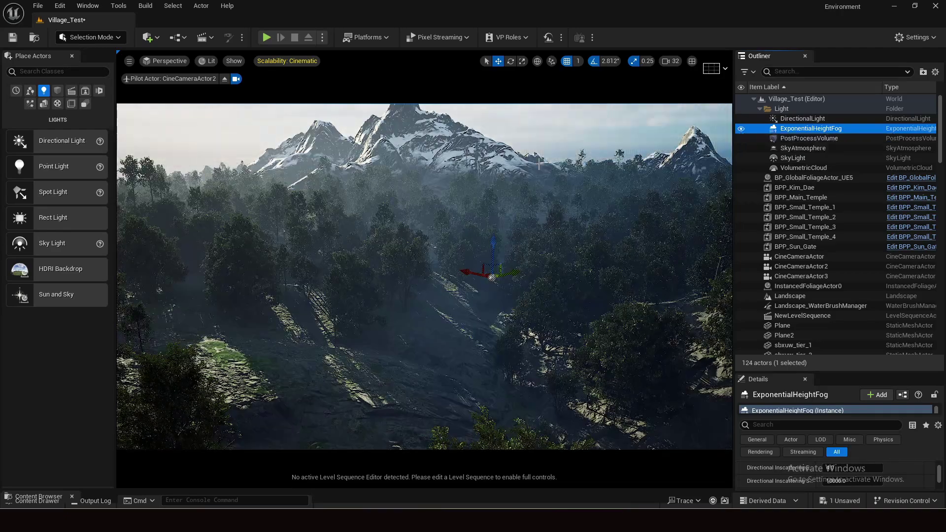
left_click(561, 132)
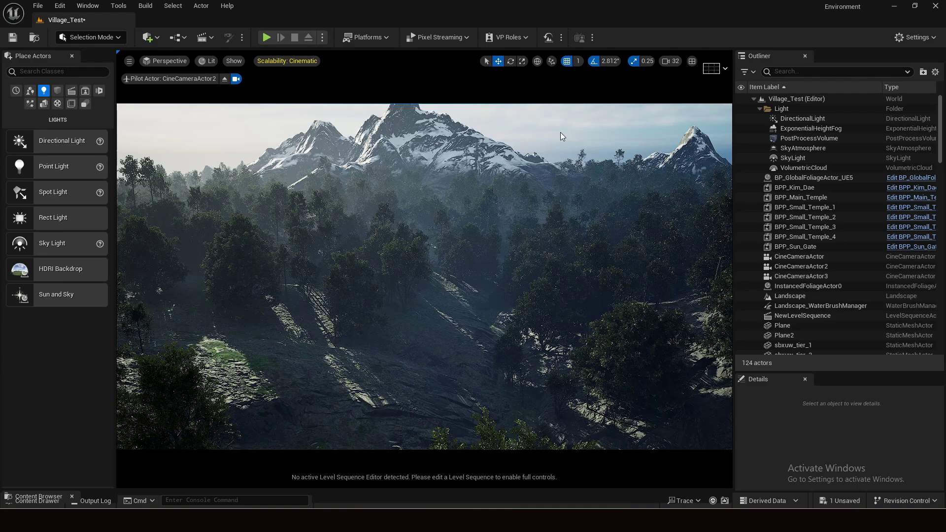
left_click(797, 110)
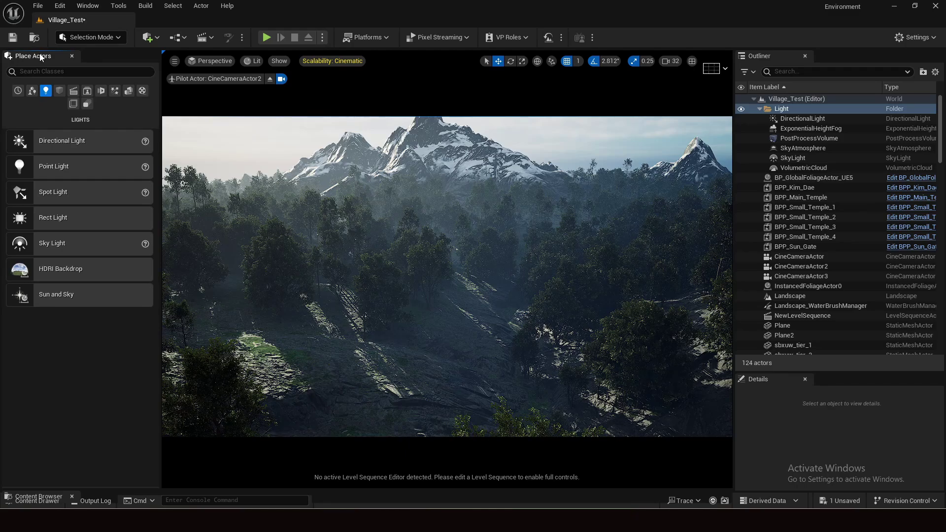
Reopen Place Actors from the Window menu, show Visual Effects, and drag a Local Fog Volume into the forest
left_click(72, 57)
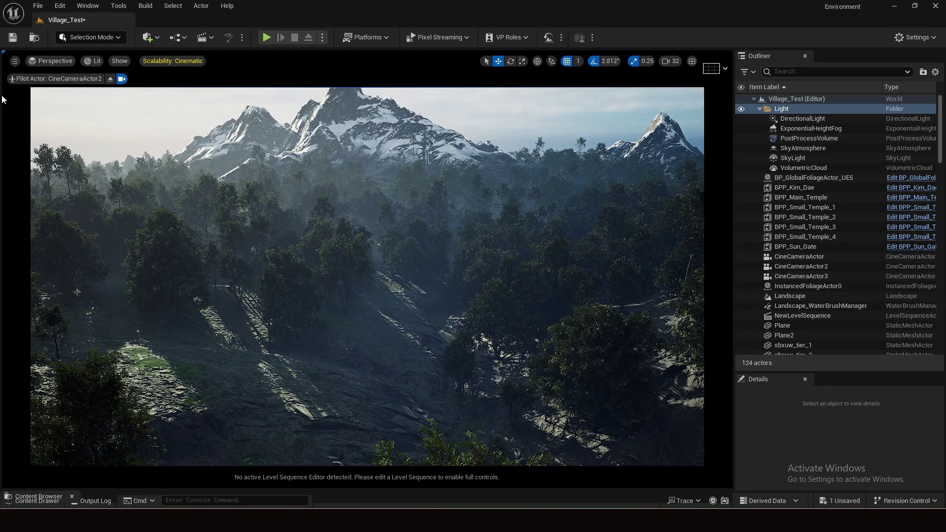
left_click(89, 6)
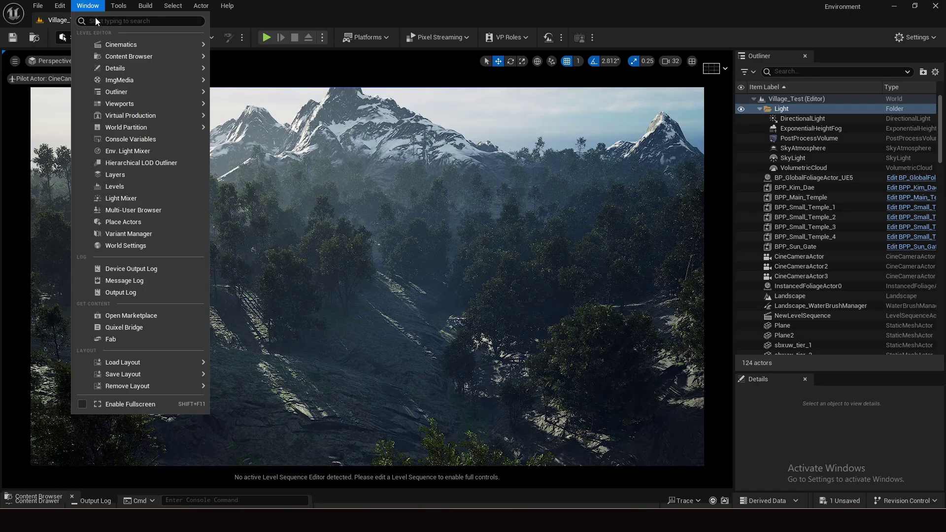
left_click(140, 223)
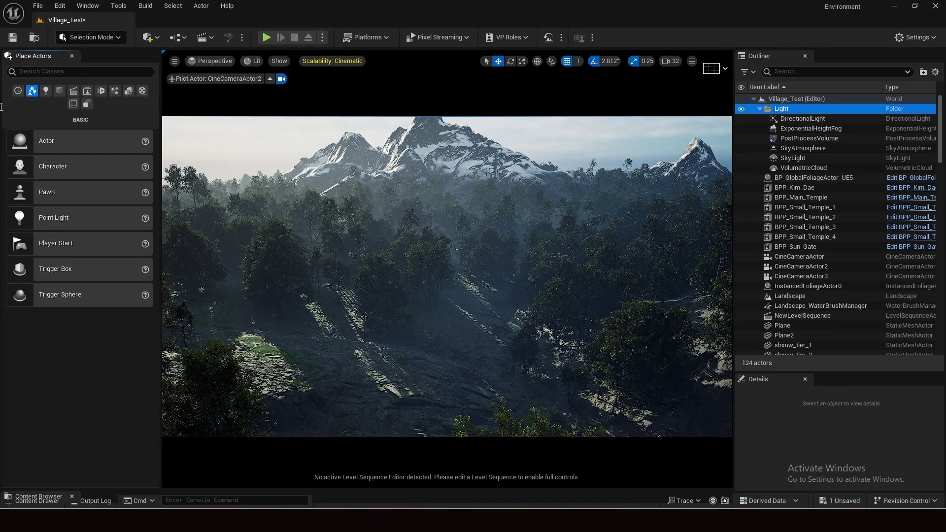
left_click(114, 91)
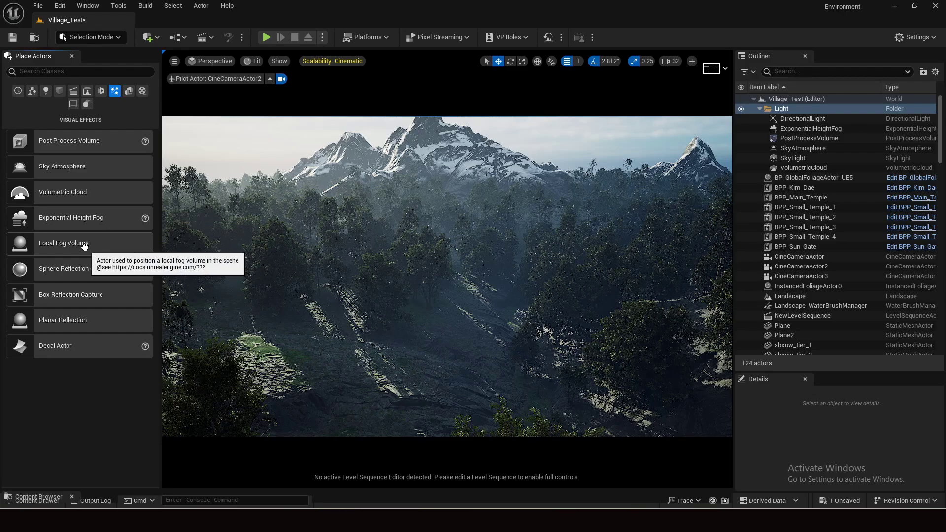
left_click_drag(123, 244, 304, 216)
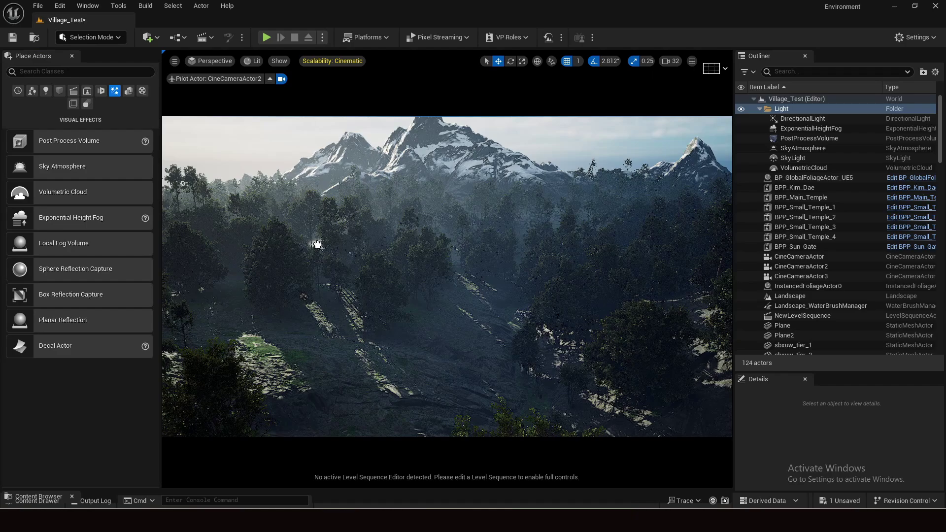
Position the fog volume among the trees and scale it up to about 7.58
left_click_drag(313, 249, 318, 244)
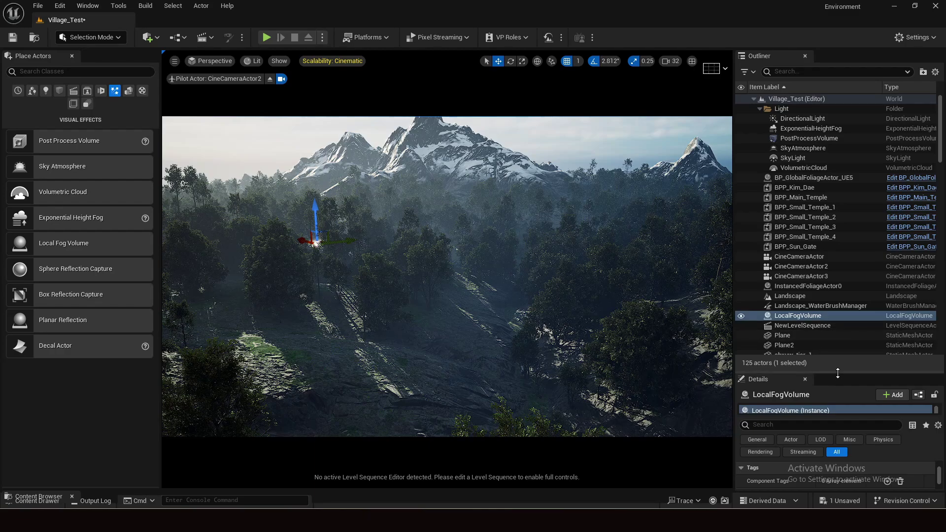
left_click_drag(838, 372, 840, 213)
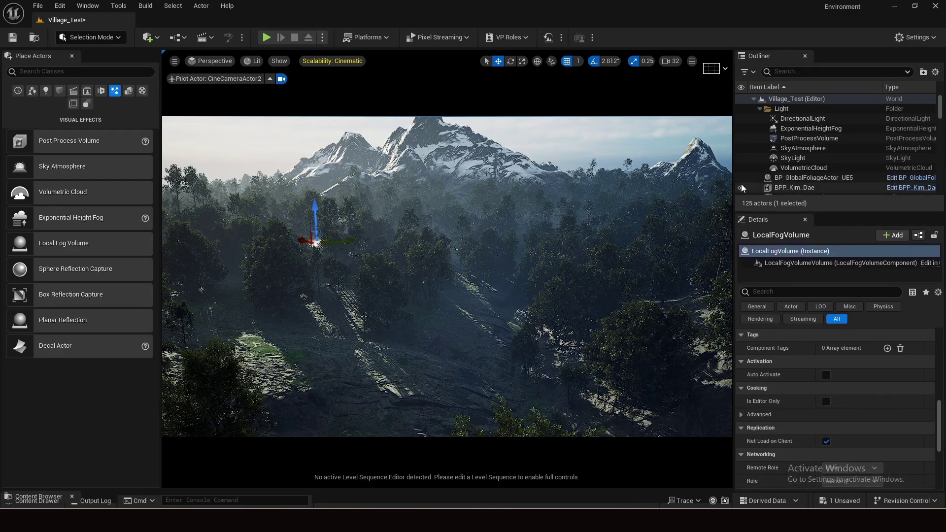
left_click_drag(734, 189, 644, 190)
left_click_drag(281, 202, 282, 173)
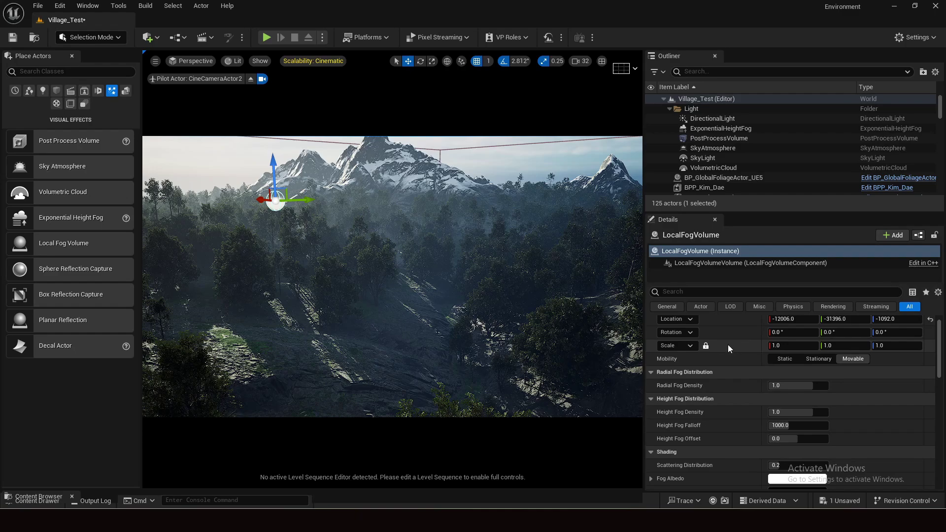
left_click_drag(798, 345, 887, 345)
left_click_drag(274, 162, 277, 213)
Lower the fog volume's Radial Fog Density to about 0.074
scroll(714, 396, "down", 2)
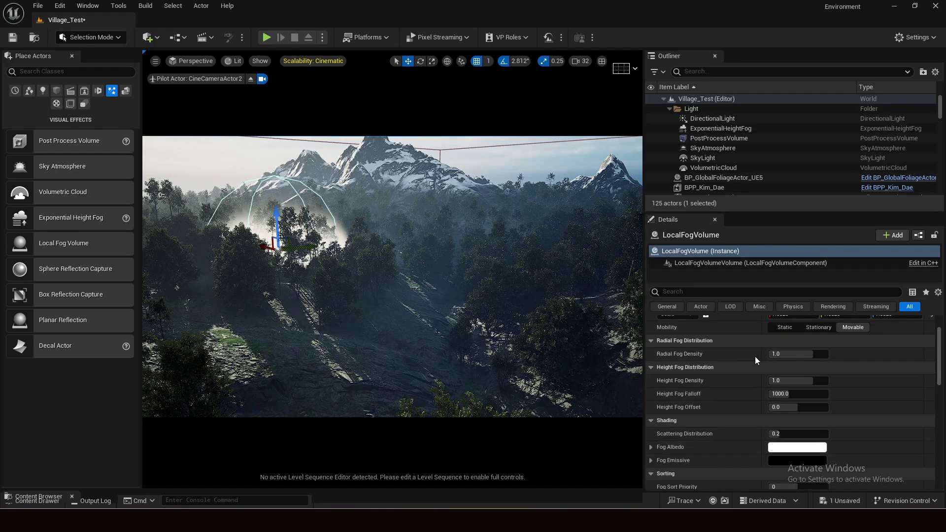
mouse_move(672, 360)
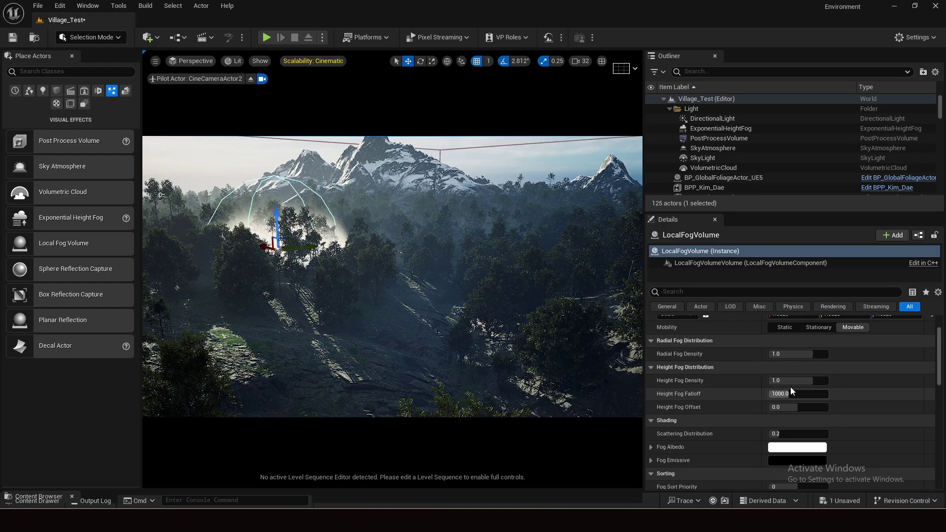
left_click_drag(798, 354, 803, 354)
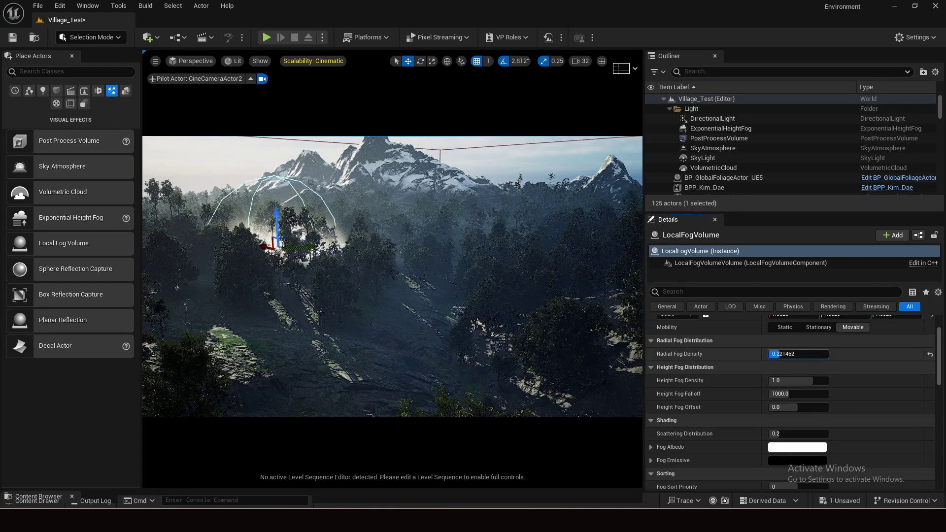
left_click_drag(802, 354, 796, 354)
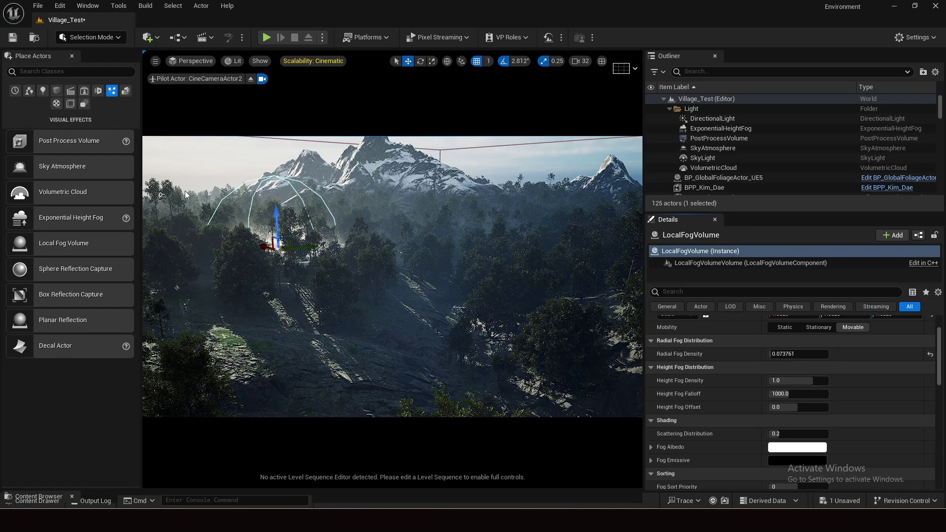
scroll(740, 326, "up", 2)
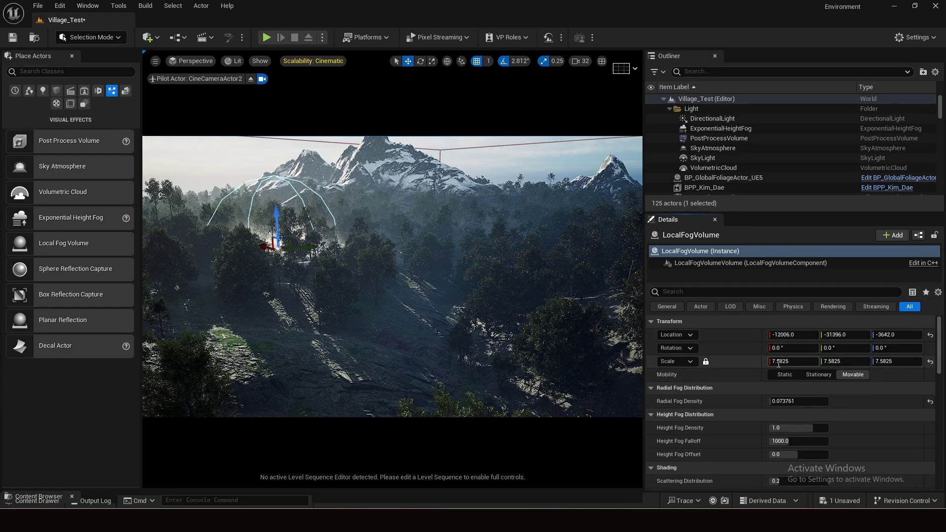
Set the fog volume's scale to 10 and shift it sideways in the valley
left_click(779, 362)
type("10")
key("Return")
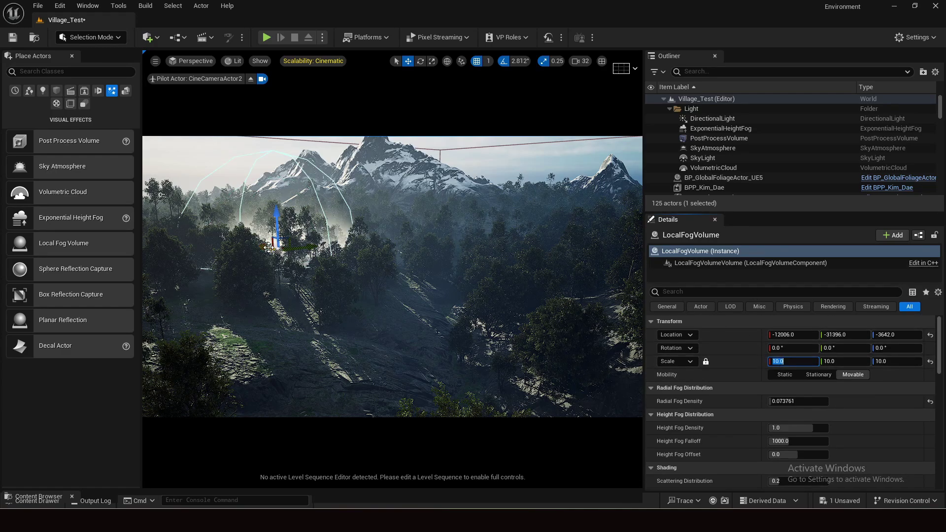
left_click_drag(268, 248, 283, 250)
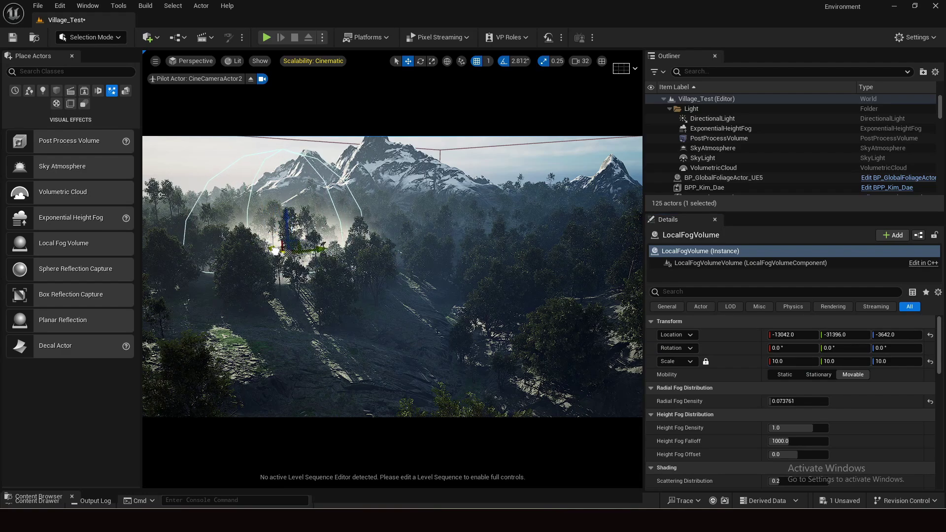
scroll(687, 397, "down", 2)
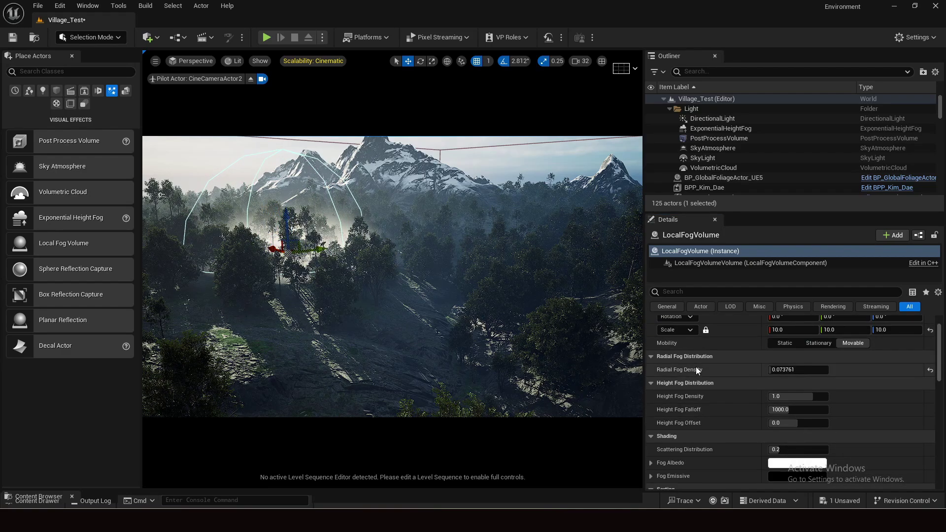
Set Radial Fog Density to 0.07, lower Height Fog Density, and nudge the volume lower
left_click(787, 371)
type("0.07")
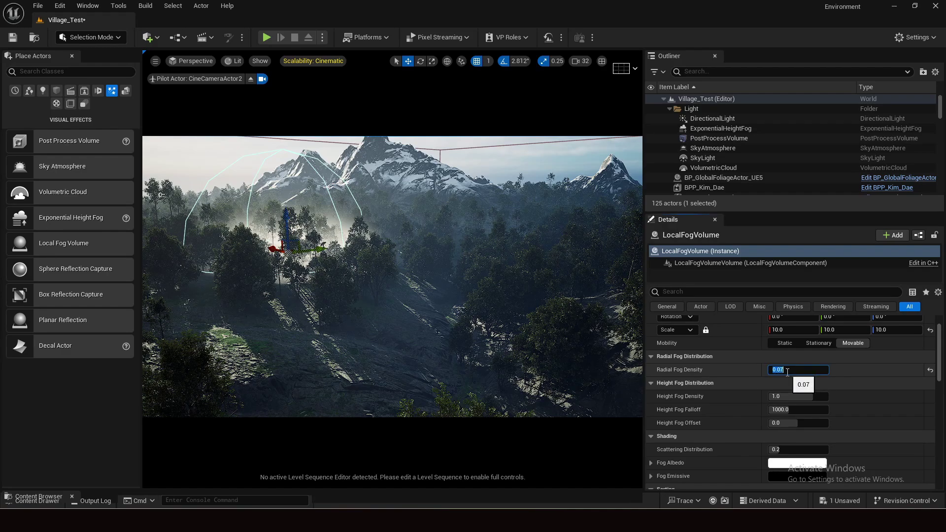
key("Return")
left_click_drag(767, 399, 798, 399)
mouse_move(288, 215)
left_mouse_down()
mouse_move(286, 168)
mouse_move(276, 232)
mouse_move(282, 216)
left_mouse_up()
Tune Height Fog Density to about 0.173, try falloff values 2551 and 5000, and raise the volume
left_click_drag(828, 397, 784, 397)
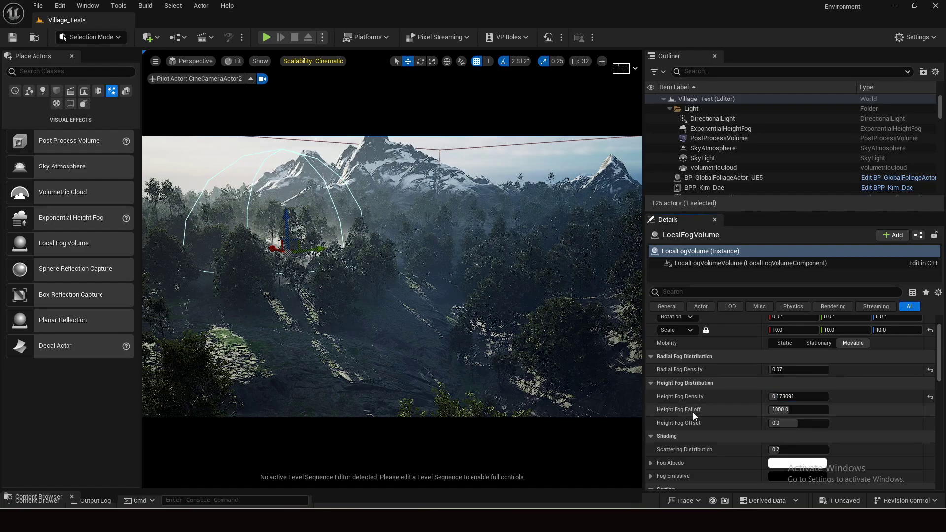
left_click_drag(772, 412, 745, 412)
type("2551")
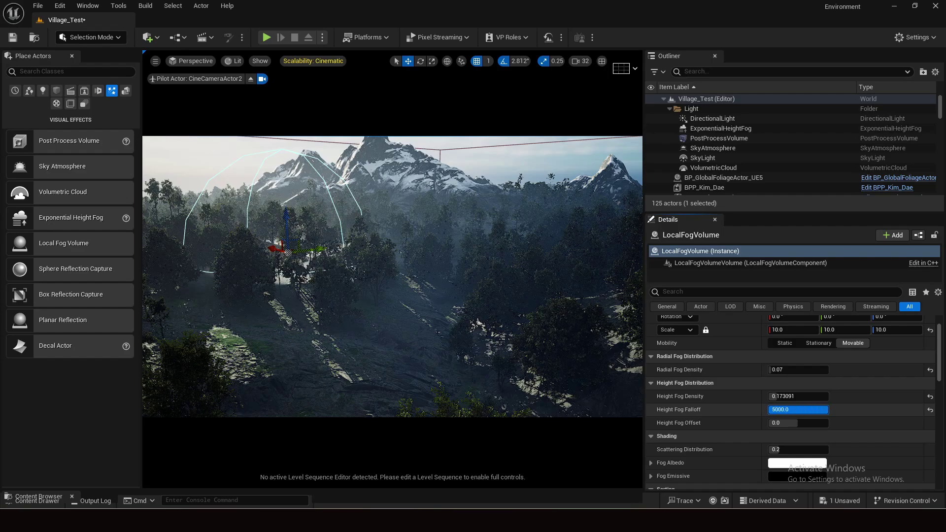
key("Return")
left_click_drag(813, 410, 769, 409)
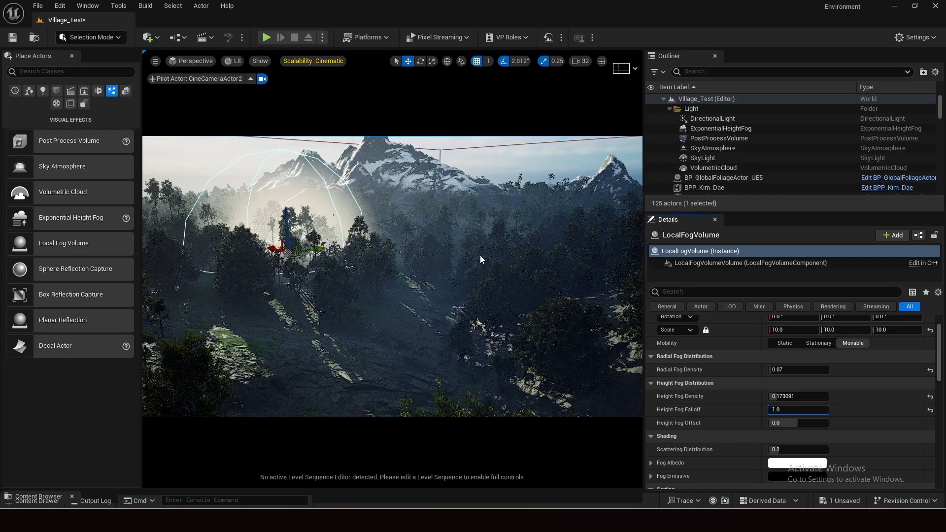
left_click_drag(286, 217, 268, 183)
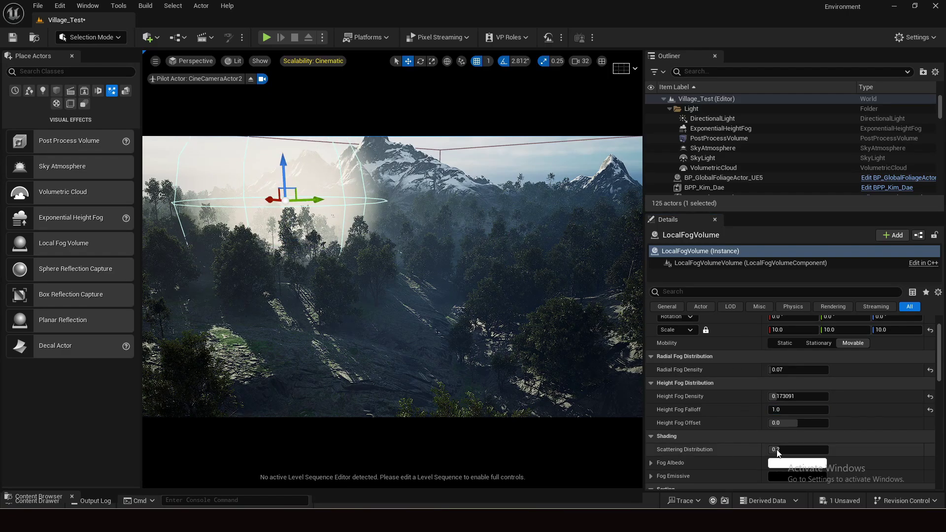
Set Height Fog Falloff to 1.0 and move the volume down and right into the forest
left_click_drag(791, 410, 868, 410)
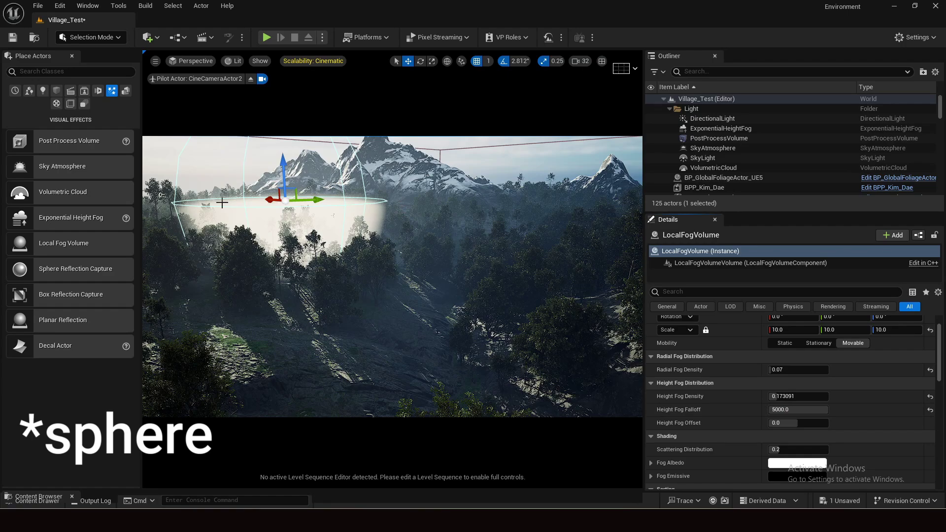
left_click(809, 409)
type("1")
key("Return")
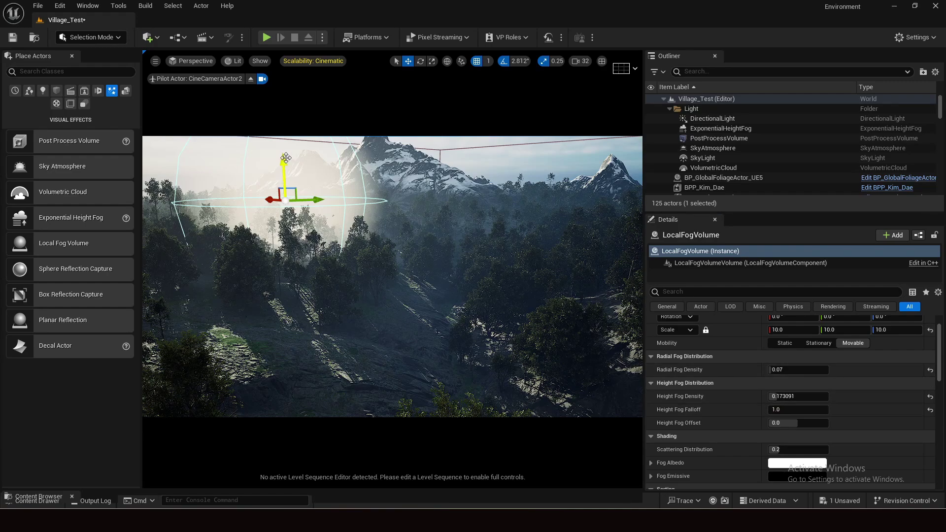
left_click_drag(286, 158, 283, 229)
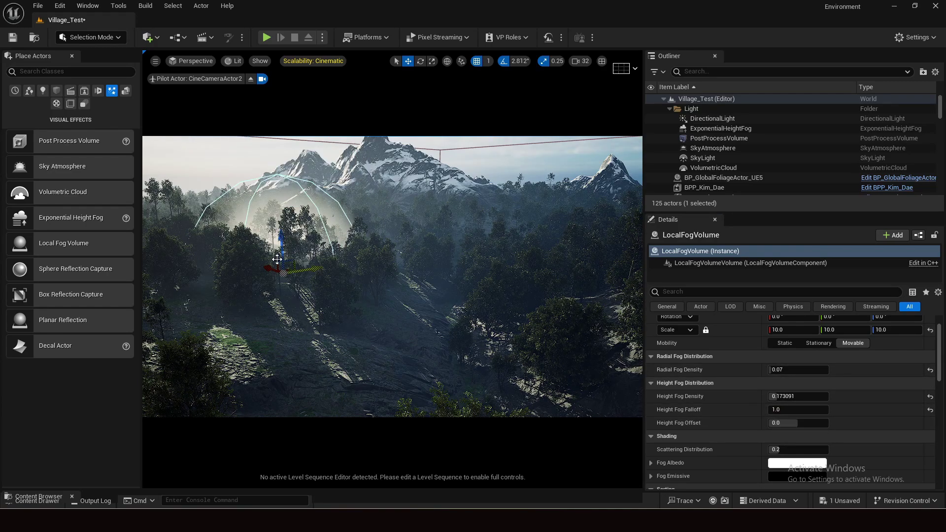
left_click_drag(268, 267, 350, 292)
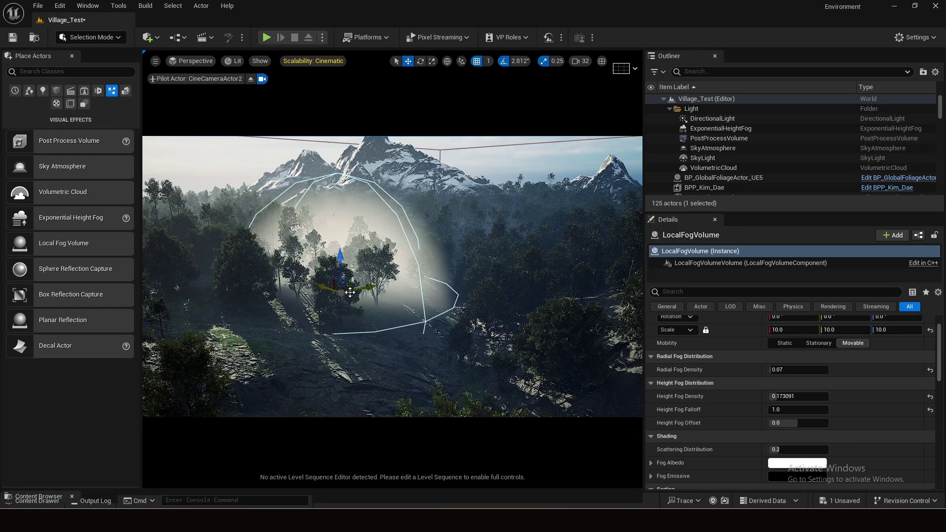
left_click_drag(341, 256, 340, 245)
Try Height Fog Offset values of -2 and 2, then reset it to default
left_click(784, 423)
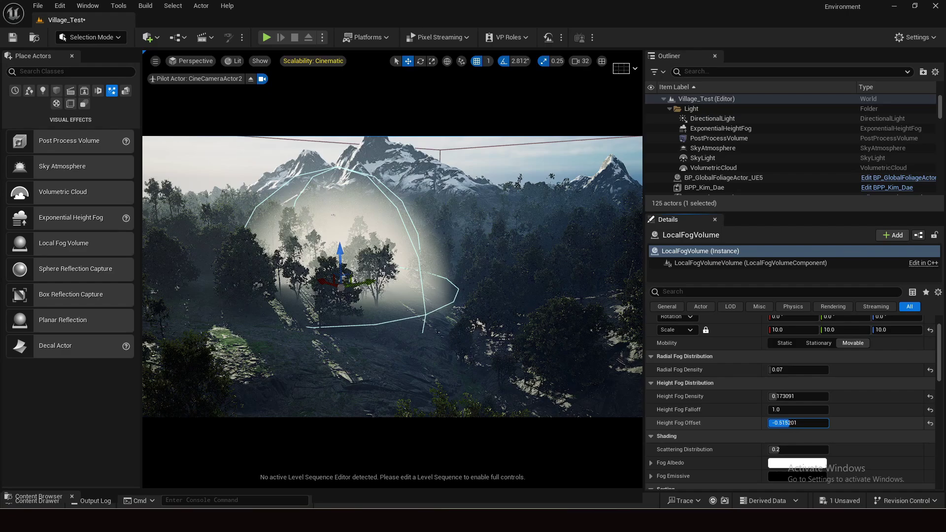
type("-2")
key("Return")
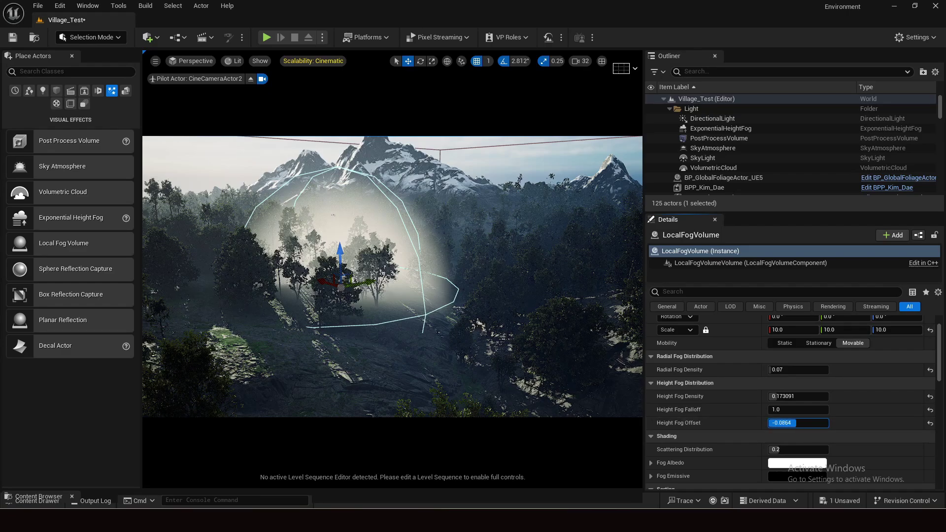
left_click_drag(781, 423, 838, 429)
left_click(928, 423)
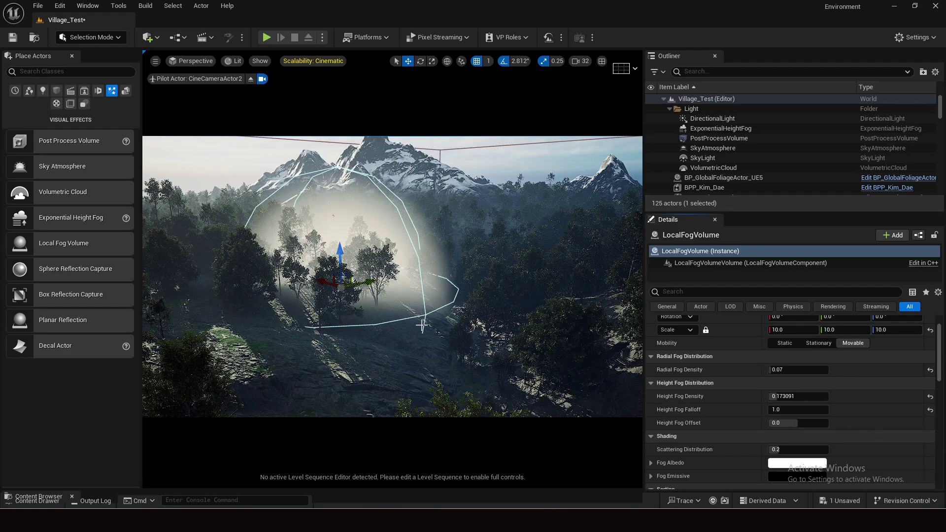
Move the volume left into the forest and raise Scattering Distribution to 0.632967
left_click_drag(340, 280, 287, 242)
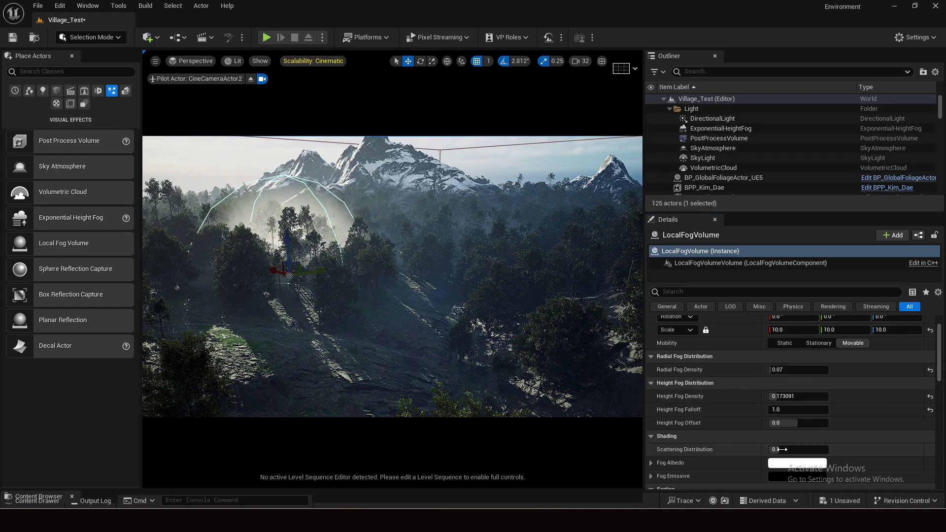
left_click_drag(783, 449, 807, 449)
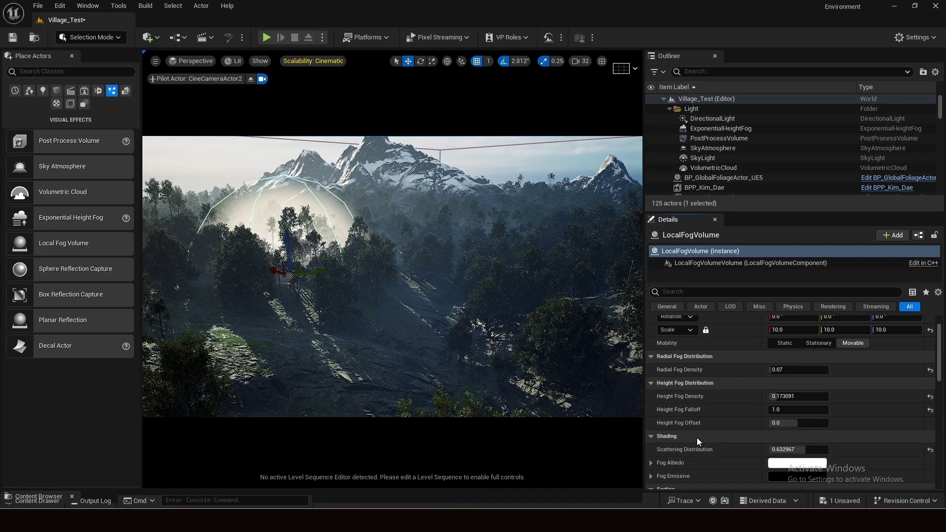
scroll(697, 439, "down", 1)
scroll(699, 438, "down", 2)
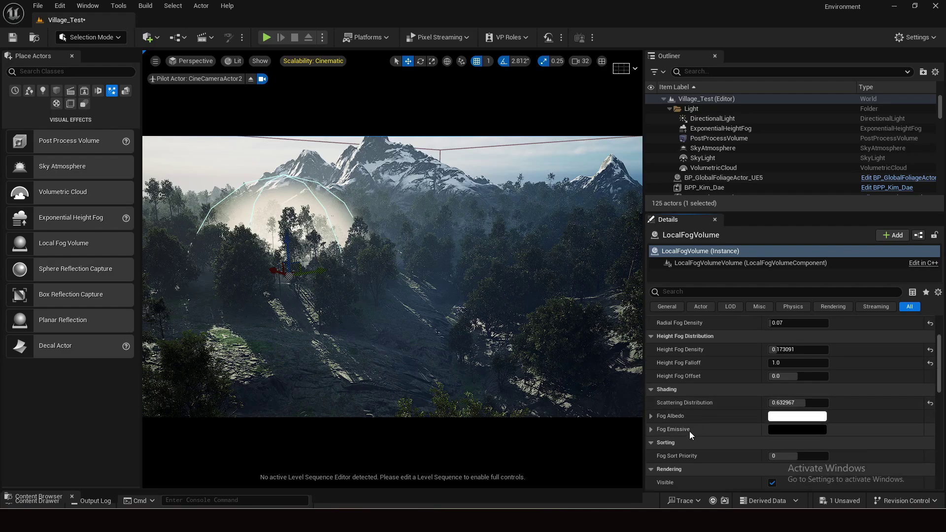
left_click(798, 421)
left_click_drag(630, 328, 669, 338)
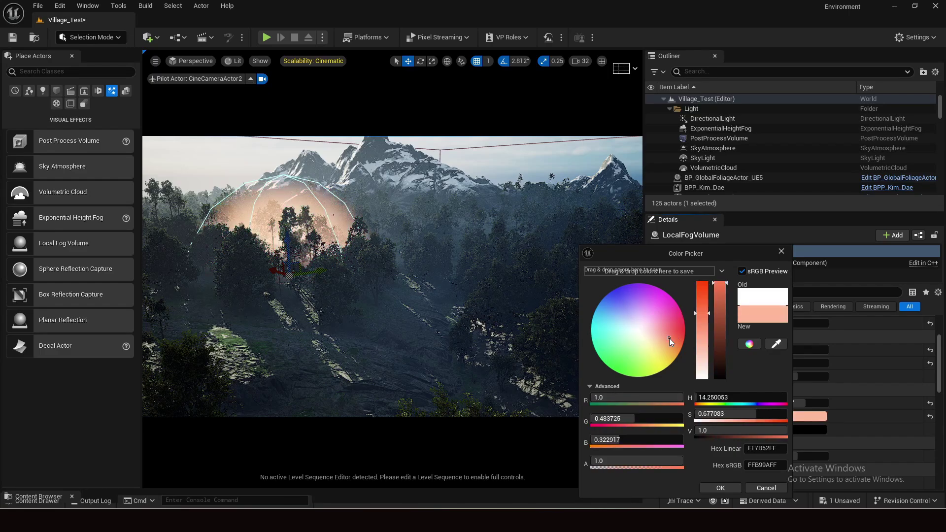
left_click(772, 489)
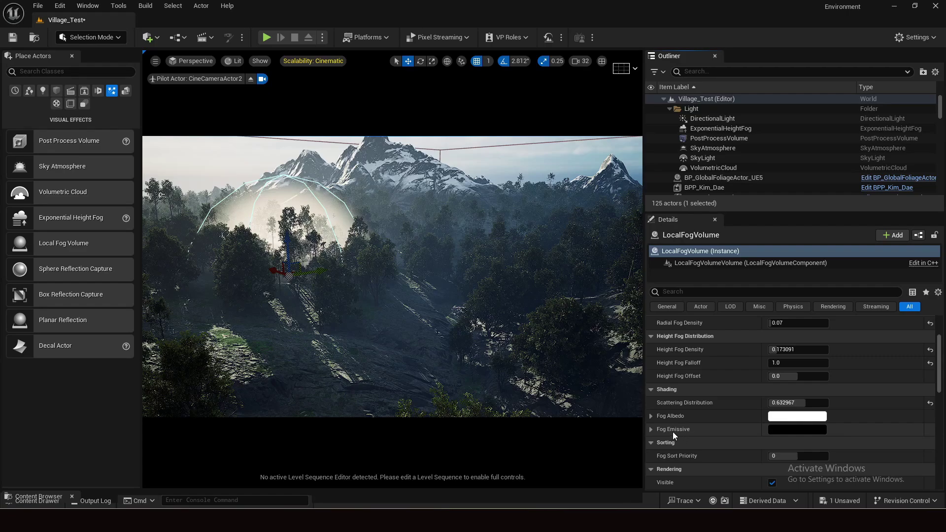
left_click(806, 431)
left_click_drag(715, 349, 715, 339)
left_click_drag(642, 333, 603, 343)
left_click_drag(661, 327, 585, 373)
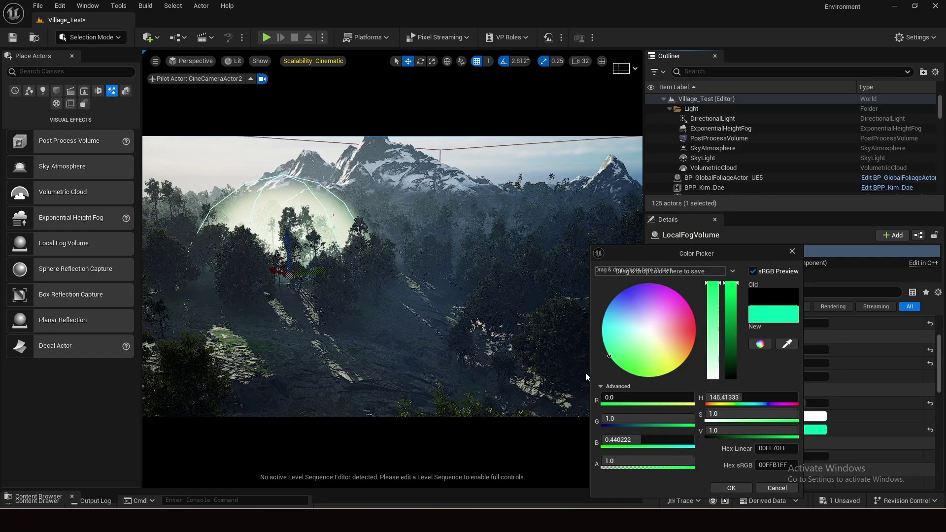
left_click(735, 487)
left_click(815, 416)
left_click_drag(699, 350, 761, 321)
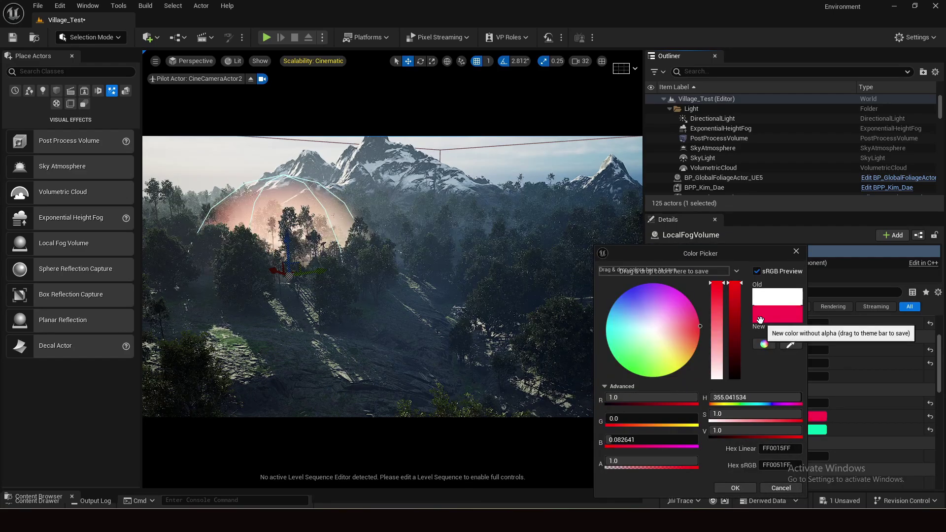
left_click(736, 488)
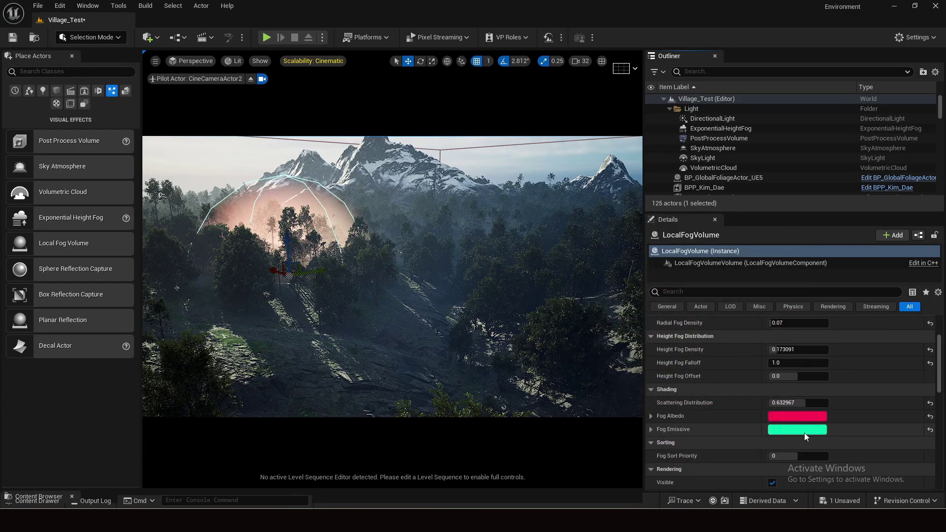
left_click(804, 430)
left_click_drag(692, 320, 682, 450)
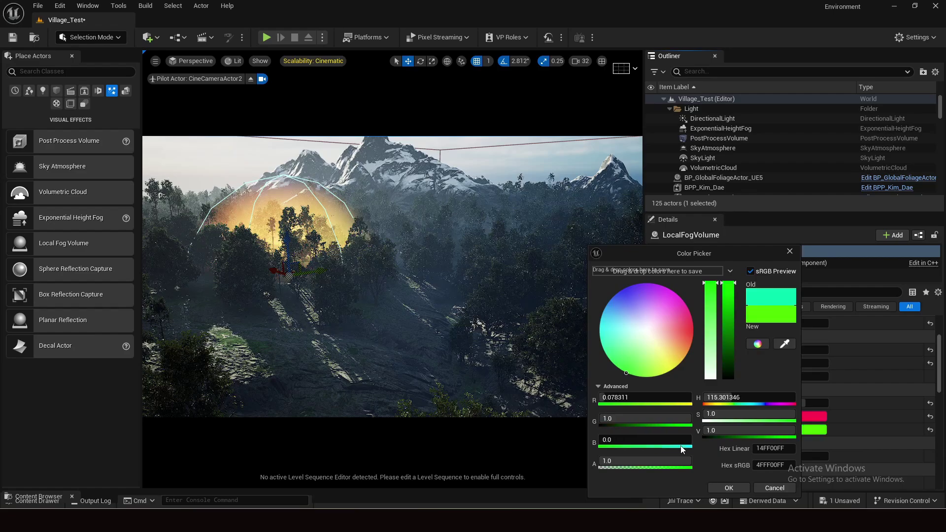
left_click(766, 488)
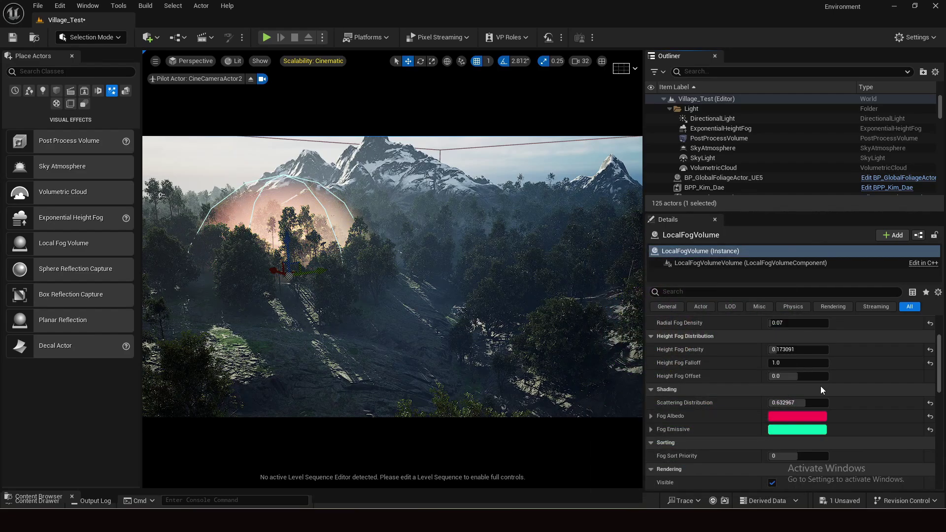
left_click(931, 430)
left_click(930, 416)
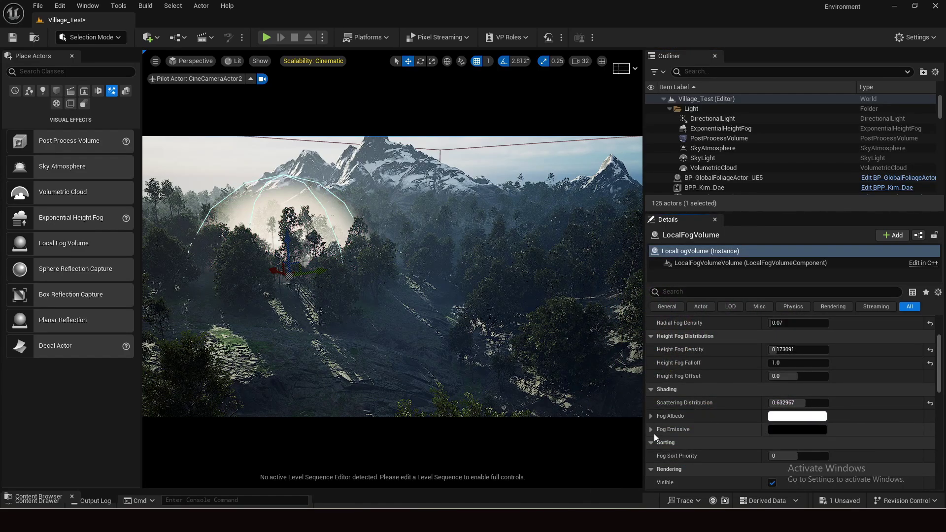
scroll(654, 433, "up", 3)
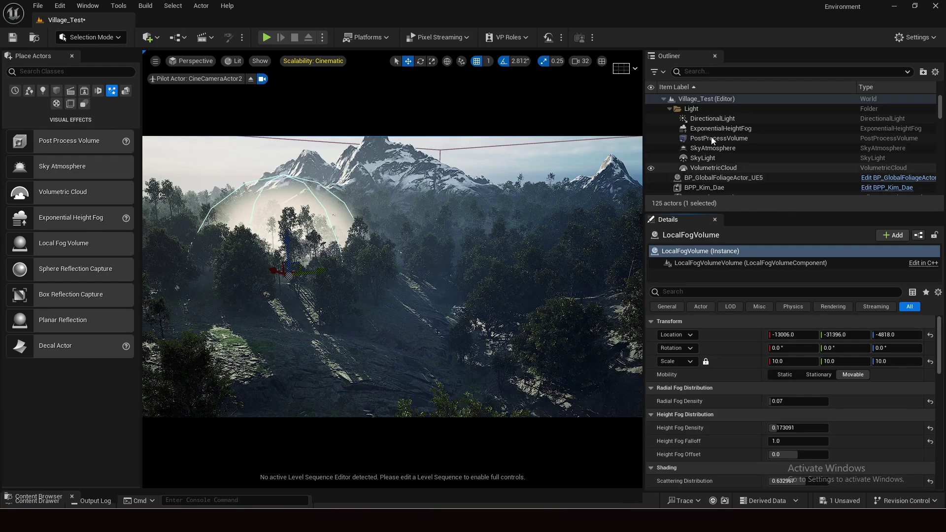
Lower the fog volume slightly, increase Height Fog Density, and set Height Fog Falloff to 5000
left_click_drag(286, 232, 284, 234)
left_click_drag(800, 427, 787, 454)
key("Tab")
type("5000")
key("Return")
Duplicate the volume as LocalFogVolume2 and LocalFogVolume3, spreading them across the valley
left_click_drag(275, 274, 566, 297)
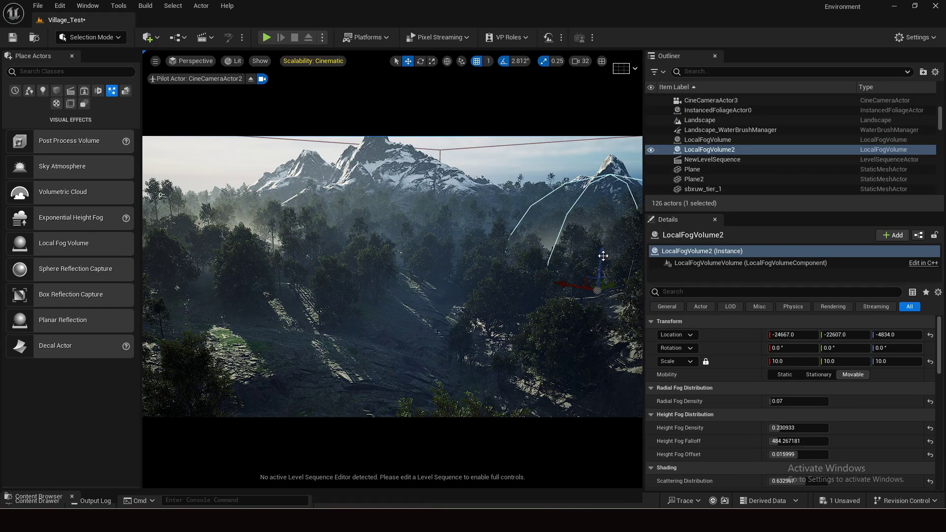
left_click_drag(603, 256, 603, 237)
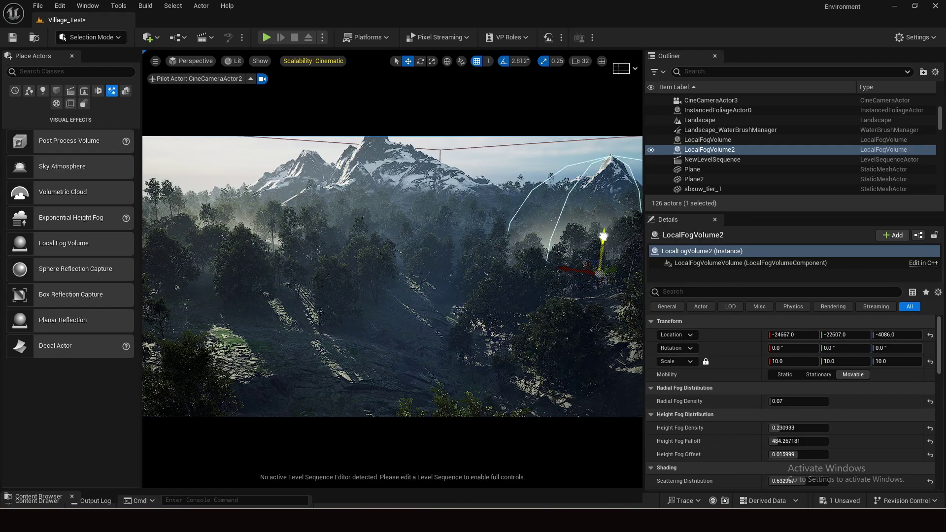
left_click_drag(565, 272, 436, 216, "alt")
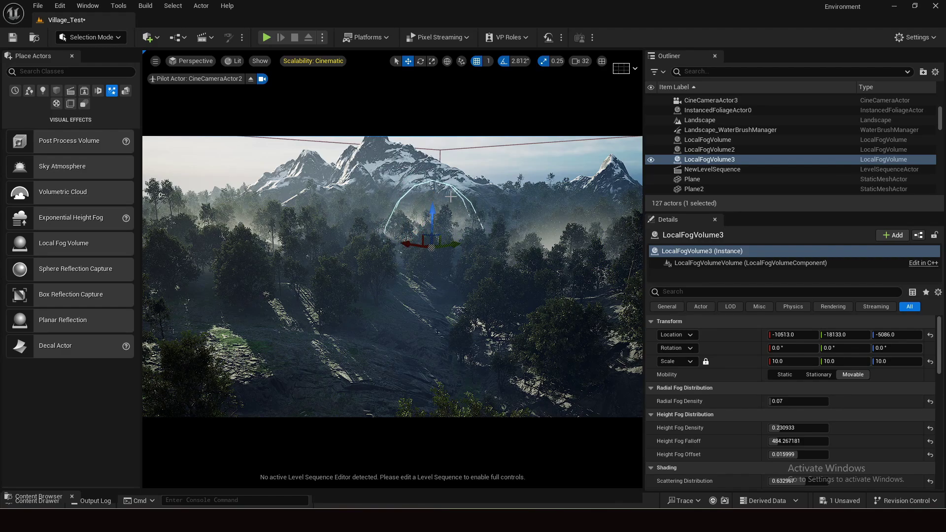
Tilt LocalFogVolume3 to -30° X rotation and place it over the right-hand mountain
left_click_drag(448, 245, 404, 160)
key("e")
left_click(812, 346)
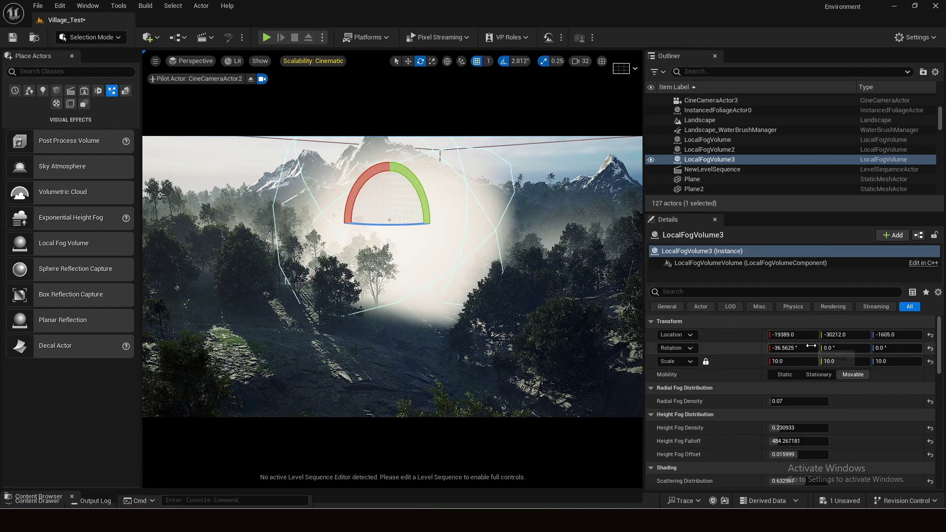
type("-30")
key("Return")
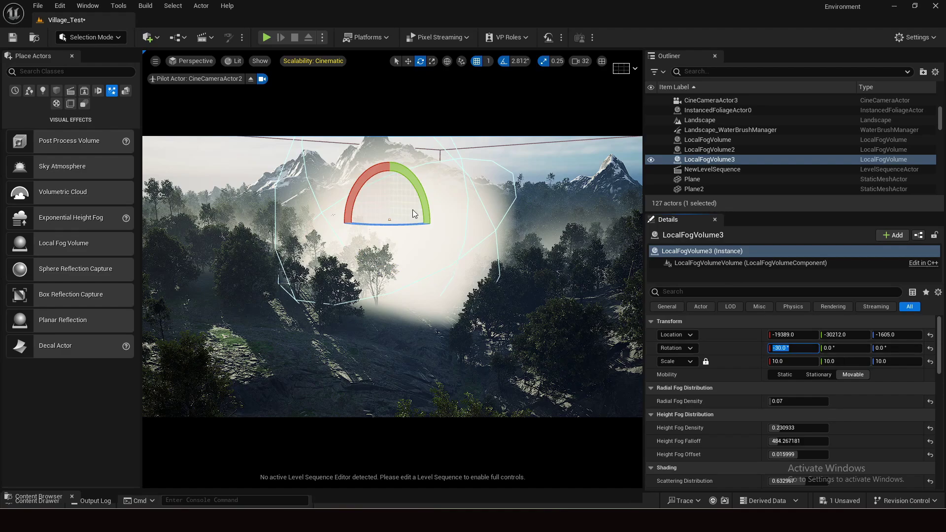
left_click(408, 62)
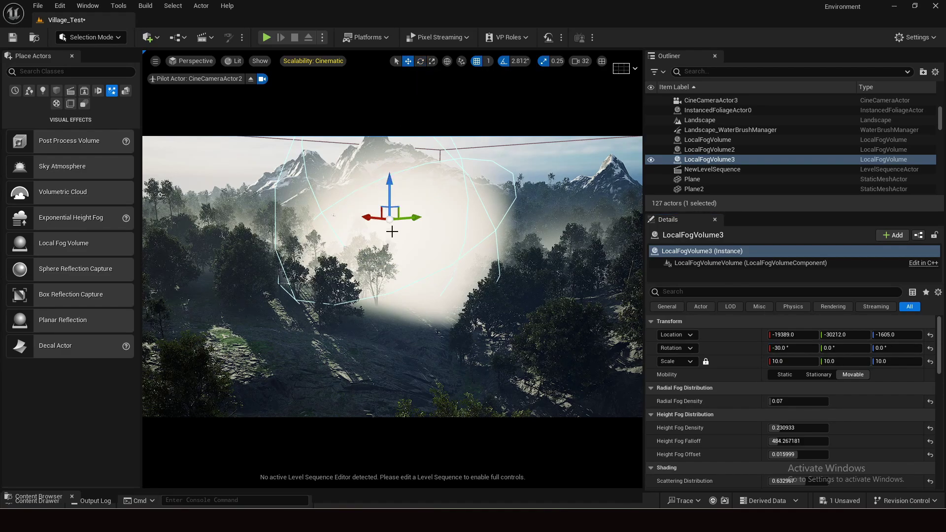
left_click_drag(409, 217, 586, 173)
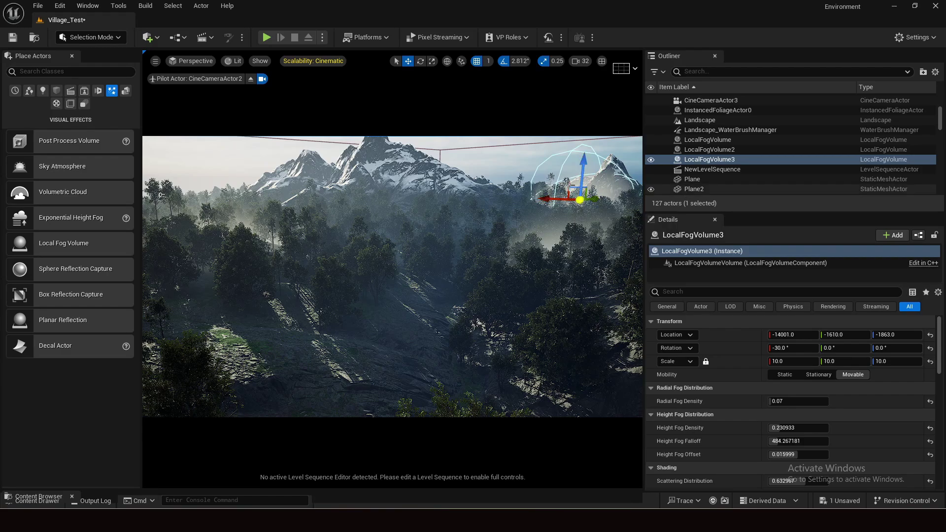
Select the three fog volumes in the Outliner and add a fourth Local Fog Volume
left_click(725, 143)
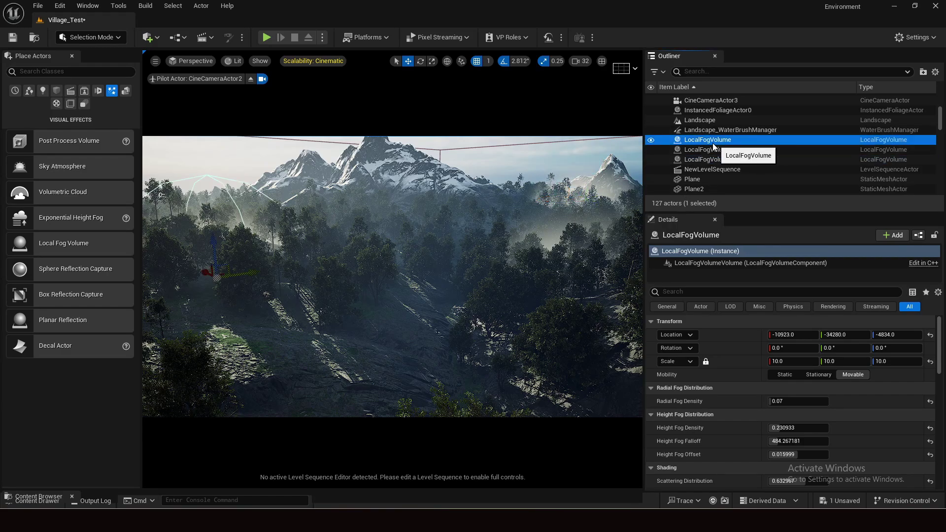
left_click(728, 152)
left_click(725, 159)
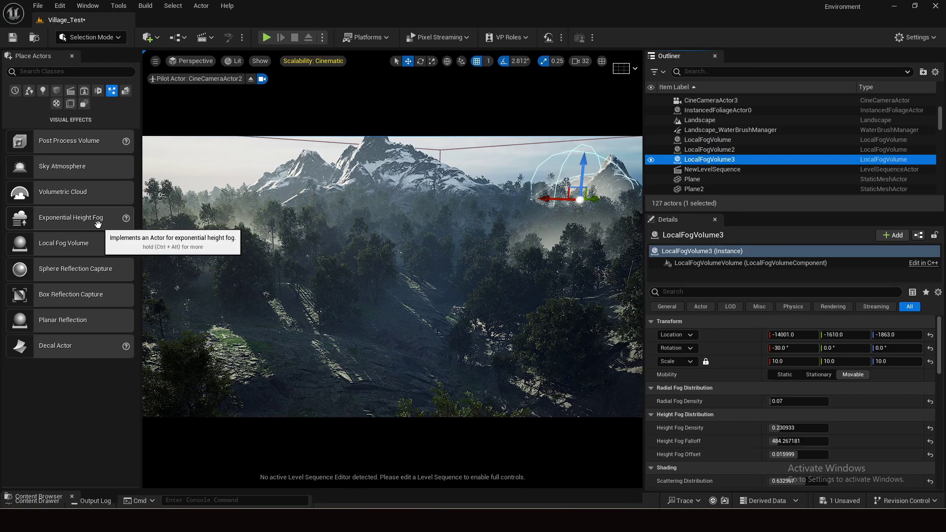
left_click_drag(69, 251, 392, 341)
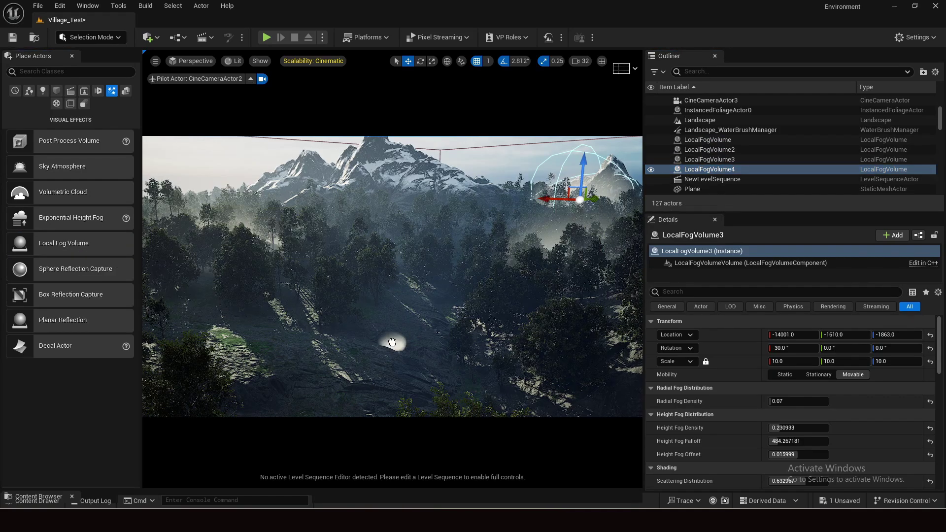
Scale LocalFogVolume4 to 10, move it over the right-hand slope, and tilt it downward
left_click(790, 363)
type("1")
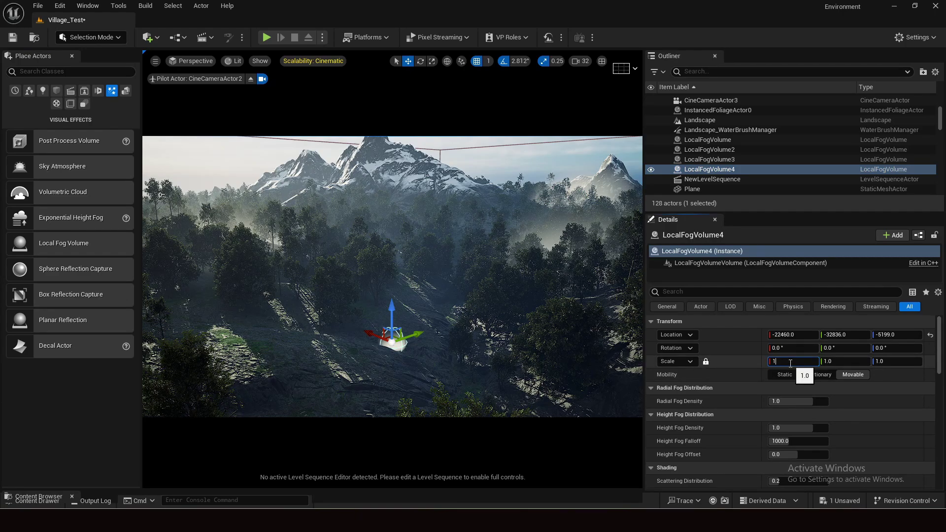
type("0")
key("Return")
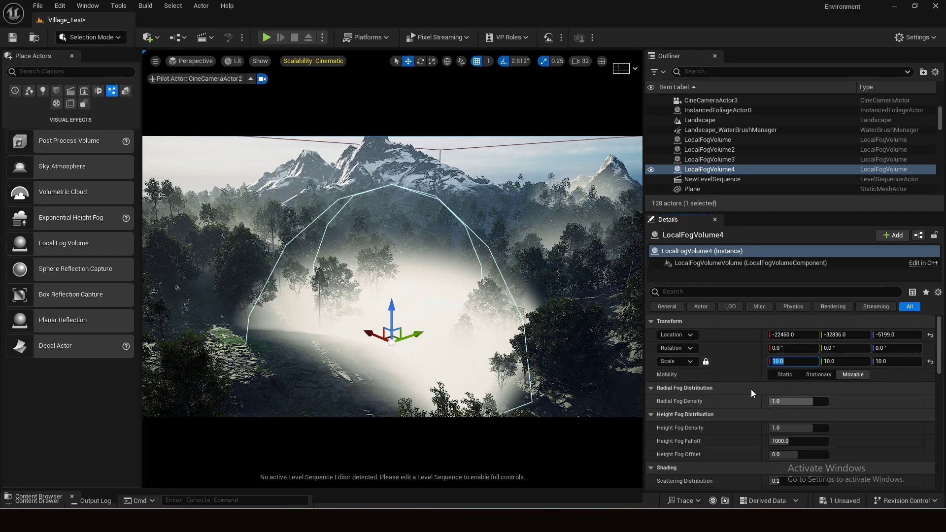
left_click_drag(381, 340, 618, 331)
key("e")
left_click_drag(561, 352, 559, 374)
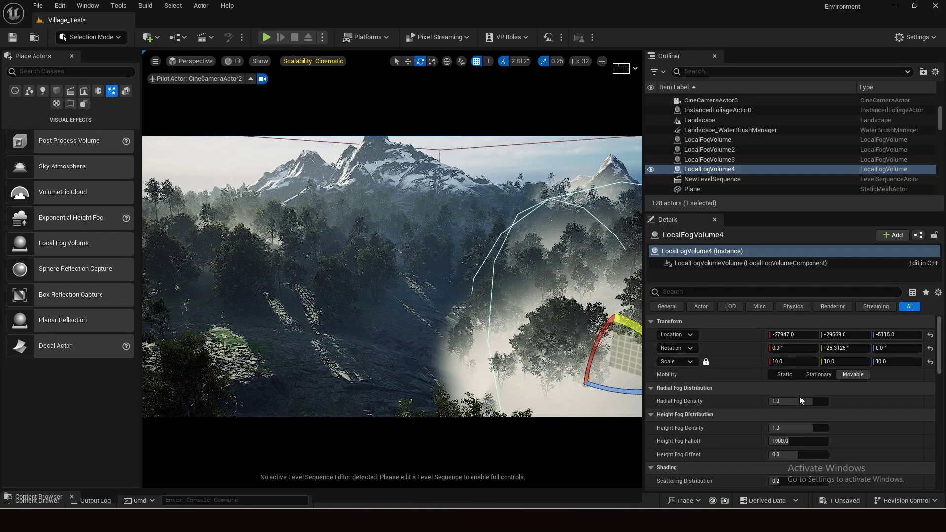
Lower its radial and height fog density, then toggle its visibility to compare
left_click_drag(801, 401, 788, 427)
left_click_drag(799, 441, 781, 441)
left_click(514, 157)
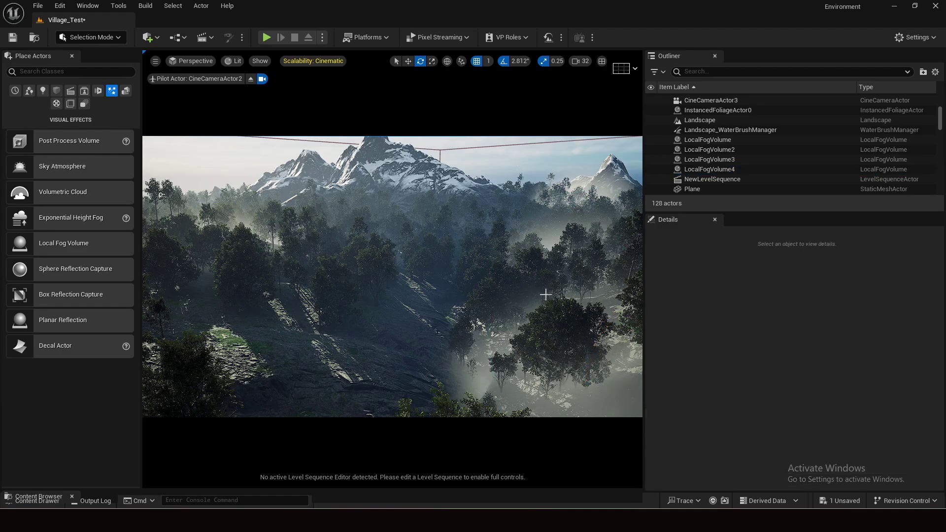
left_click(706, 169)
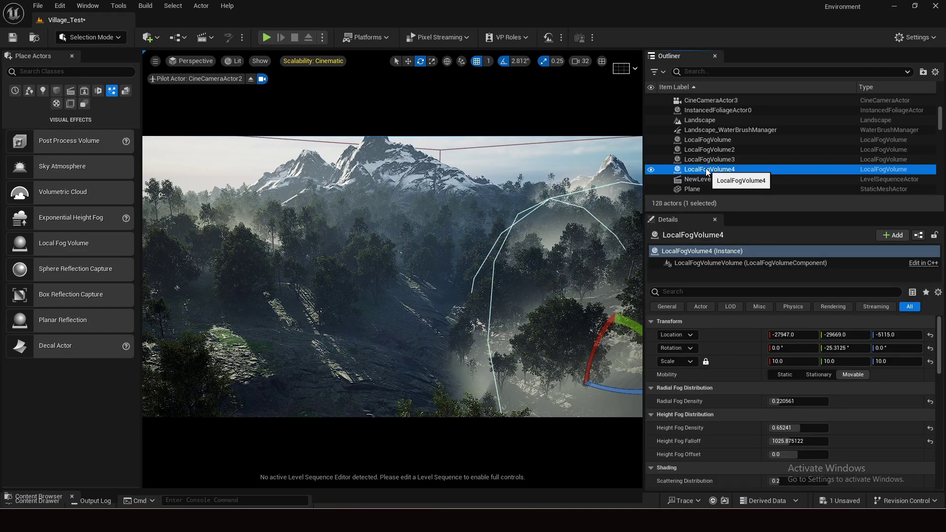
left_click(651, 170)
left_click(651, 171)
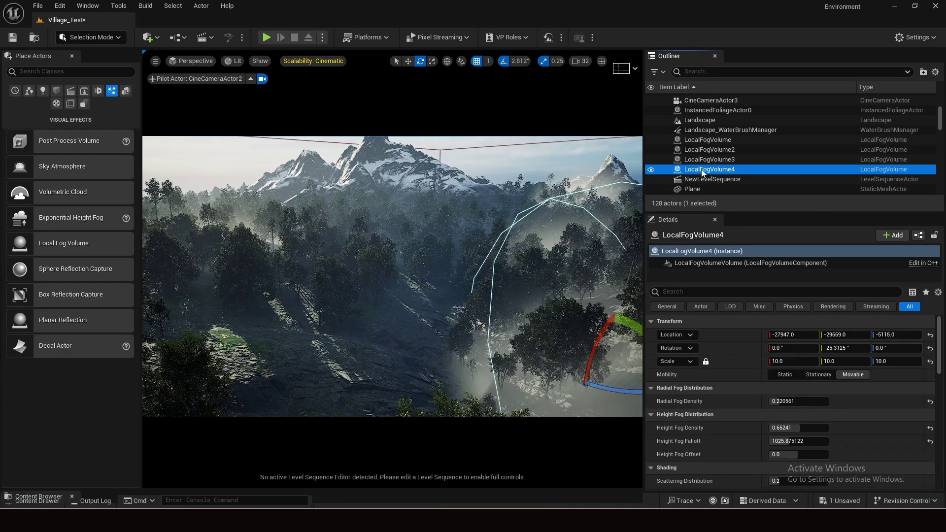
Turn LocalFogVolume4, raise it slightly, then add a fifth Local Fog Volume to the valley
left_click(702, 170)
key("Return")
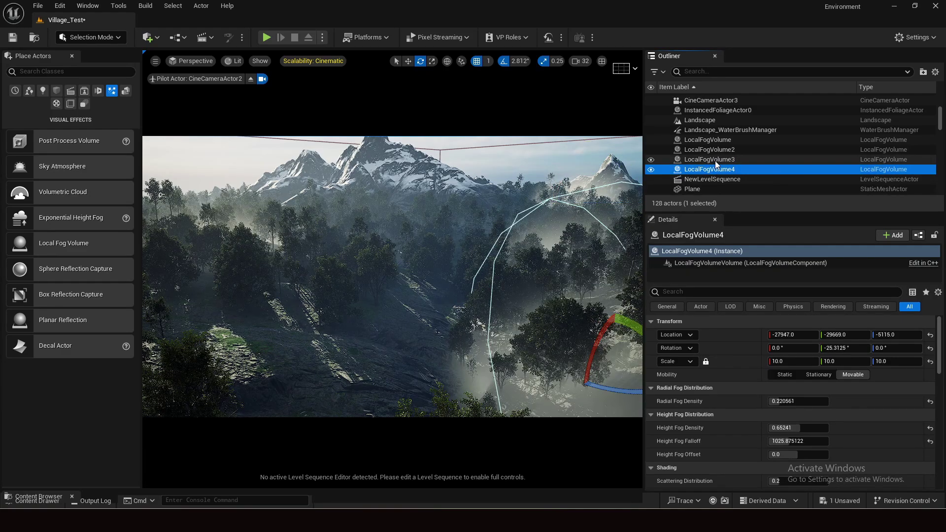
left_click_drag(608, 386, 555, 357)
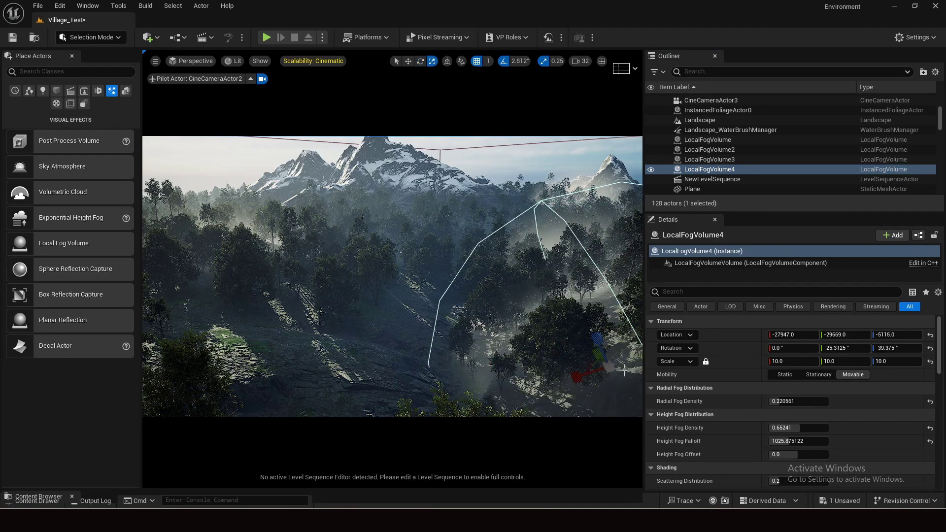
key("w")
left_click_drag(613, 334, 613, 326)
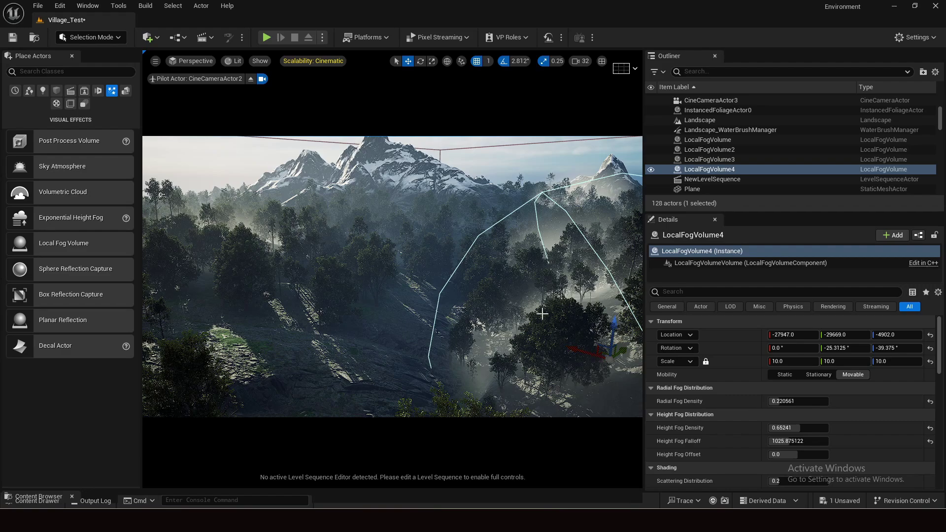
left_click_drag(99, 243, 392, 236)
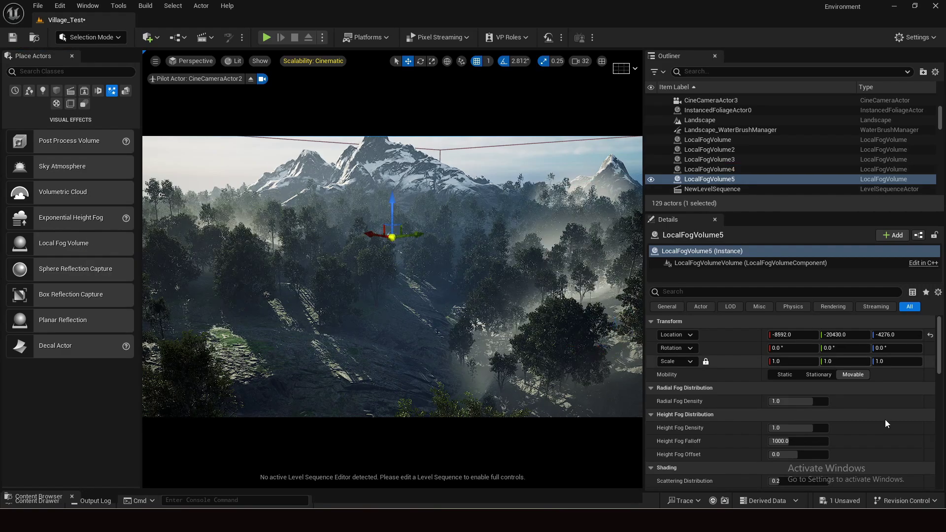
Enlarge LocalFogVolume5 to 15.5325 and lower its radial and height fog density
left_click(793, 361)
left_click_drag(794, 361, 823, 362)
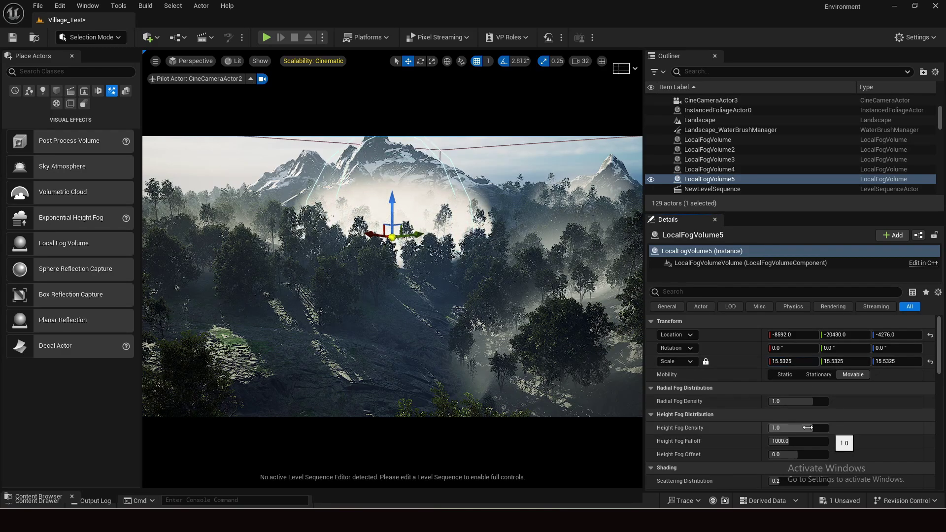
left_click_drag(808, 401, 776, 401)
left_click_drag(808, 428, 802, 426)
Duplicate it sideways as LocalFogVolume6 with Radial Fog Density 0.004806
left_click_drag(379, 235, 207, 326)
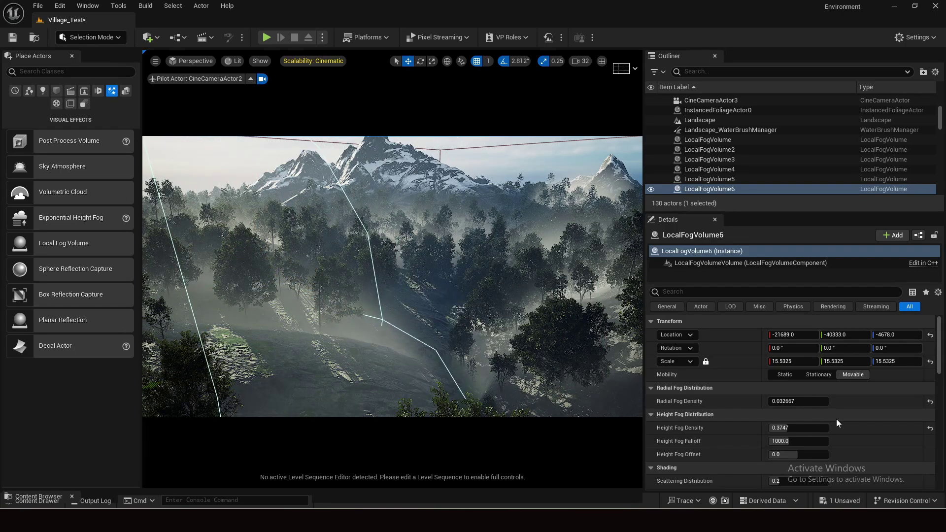
left_click(798, 401)
type("0.004806")
key("Return")
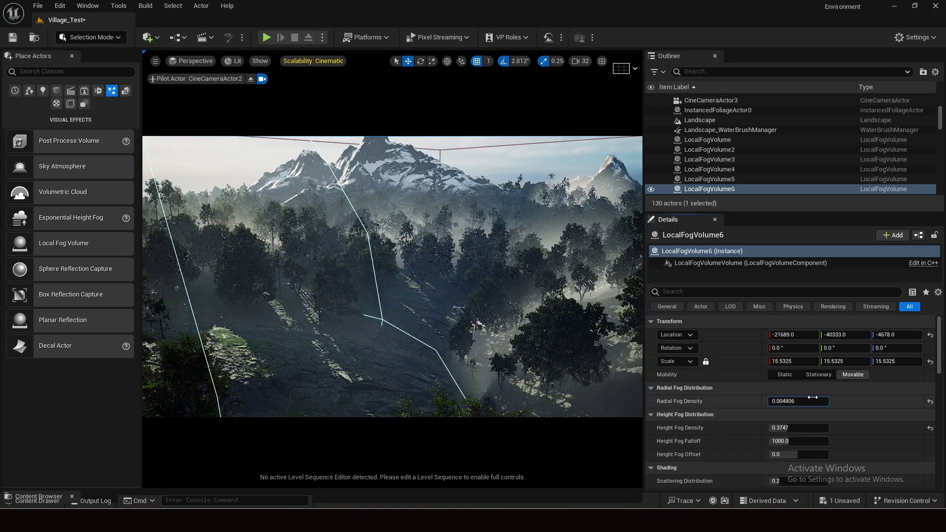
left_click(391, 270)
Select all six LocalFogVolumes in the Outliner and move them into a new folder
left_click(709, 139)
scroll(711, 152, "down", 1)
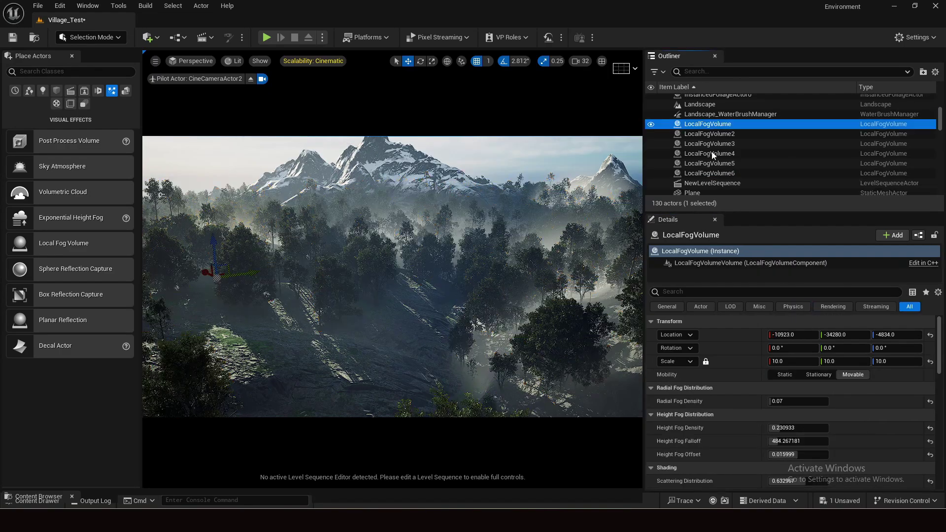
left_click(718, 172, "shift")
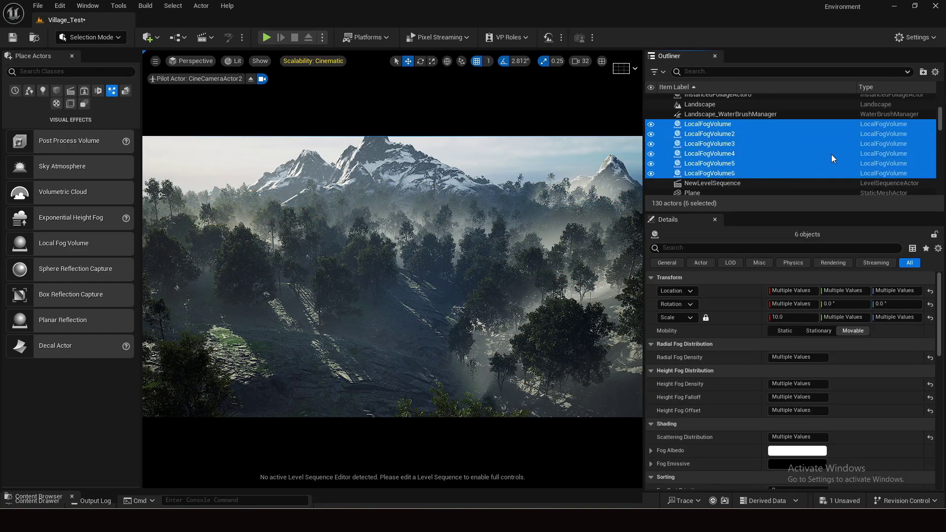
right_click(747, 149)
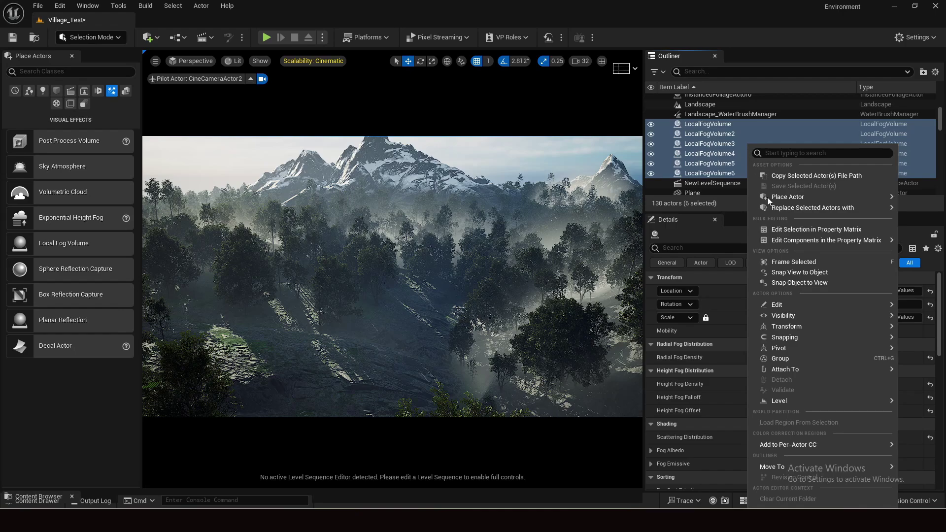
mouse_move(782, 467)
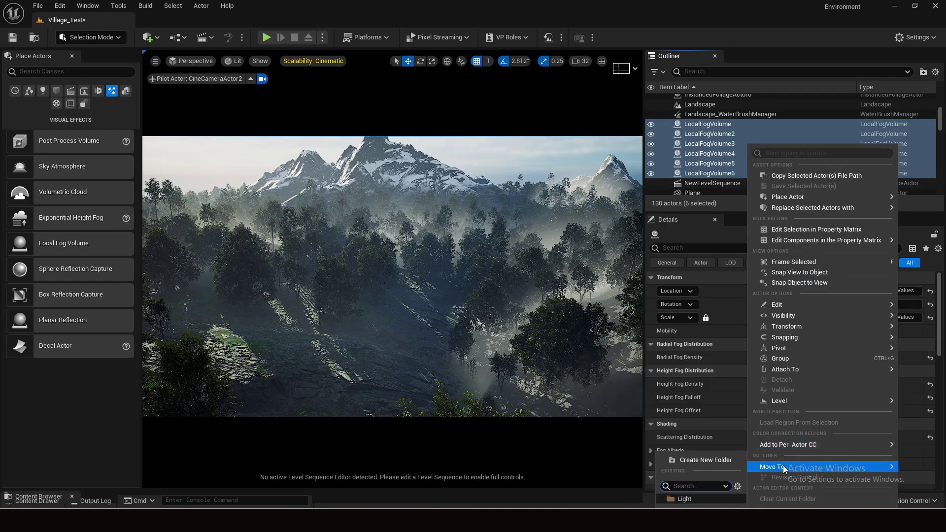
left_click(704, 460)
Rename the new folder to Fog_Volume
right_click(713, 136)
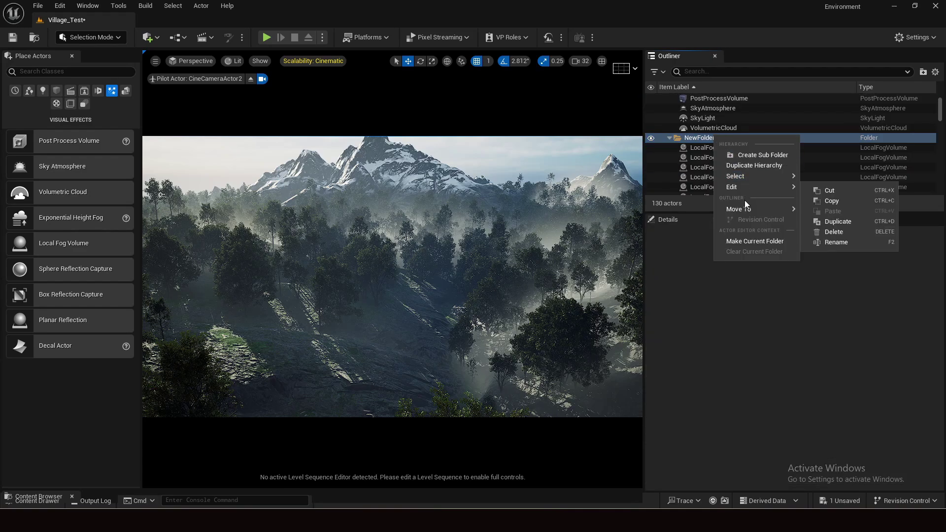
mouse_move(757, 180)
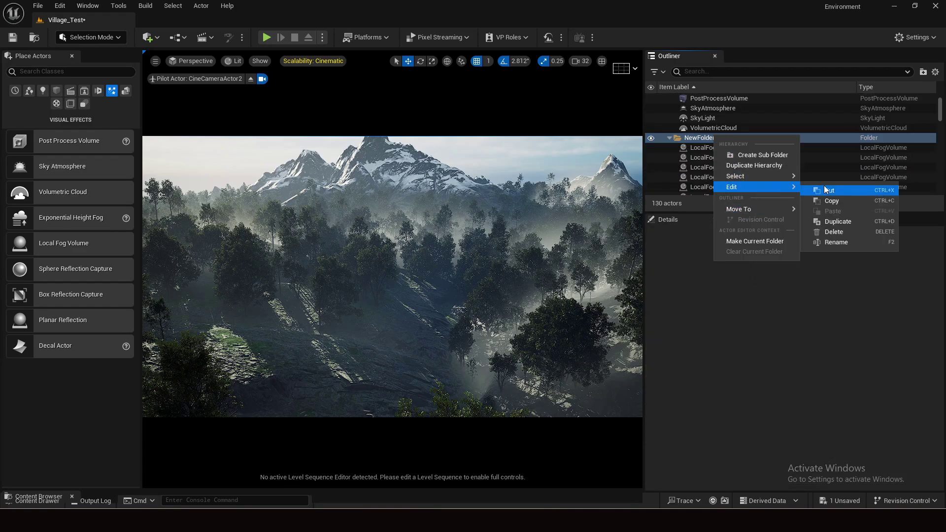
left_click(832, 244)
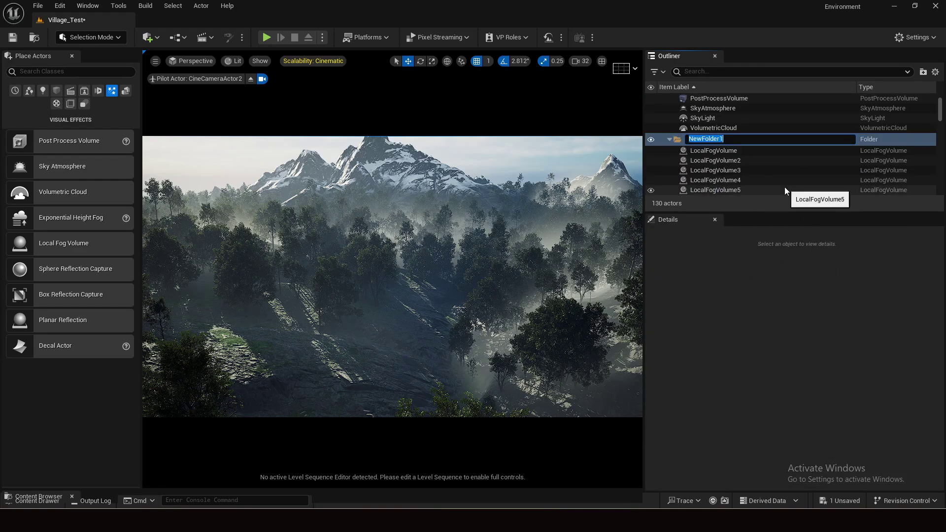
type("Fog_Volume")
key("Return")
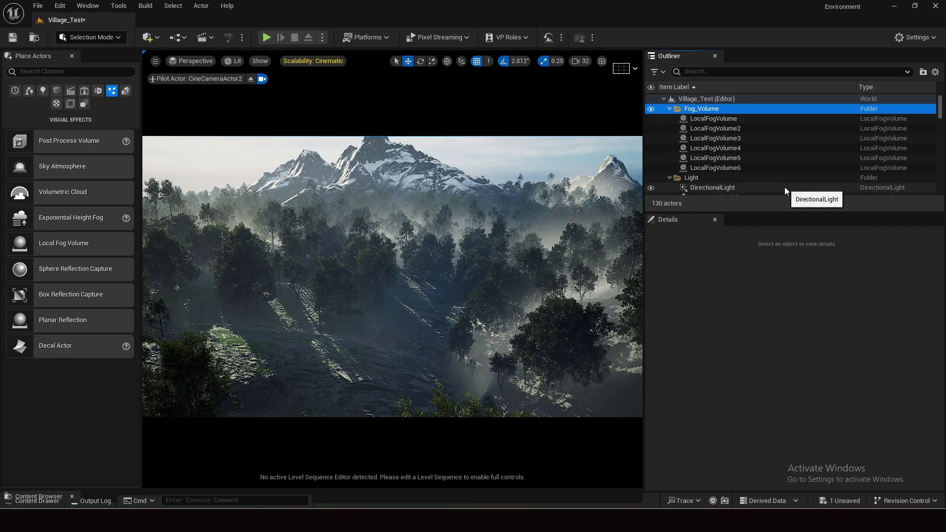
Toggle the Fog_Volume folder's visibility to compare the valley with and without the fog
left_click(651, 109)
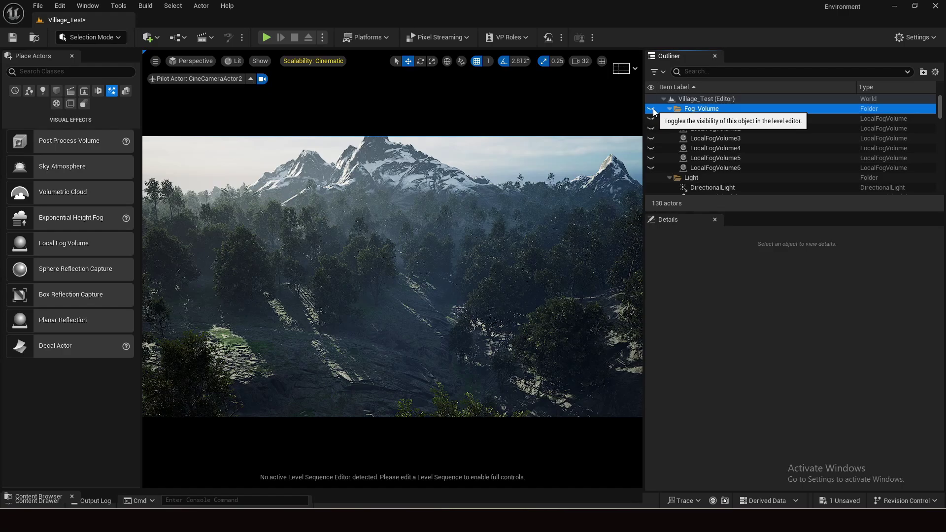
left_click(651, 109)
left_click(651, 109)
left_click(653, 109)
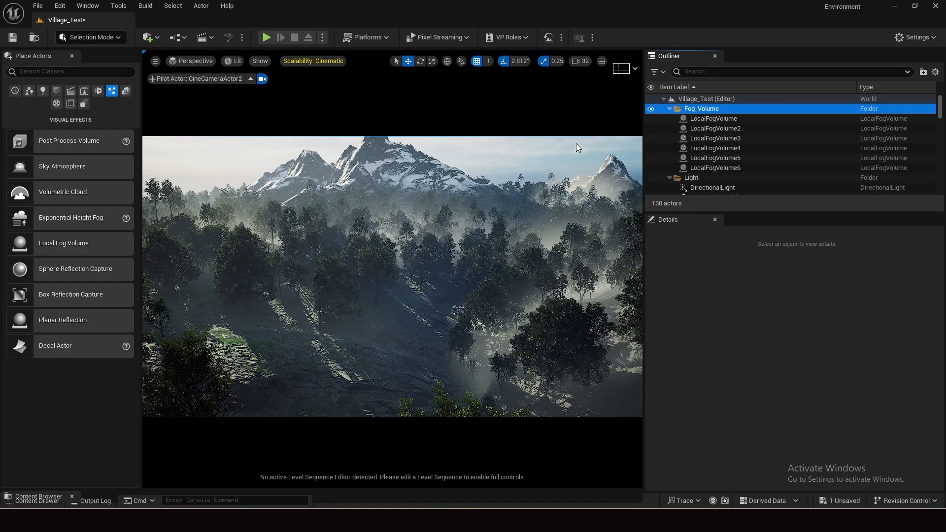
Turn on Volumetric Fog for the ExponentialHeightFog actor
left_click(668, 109)
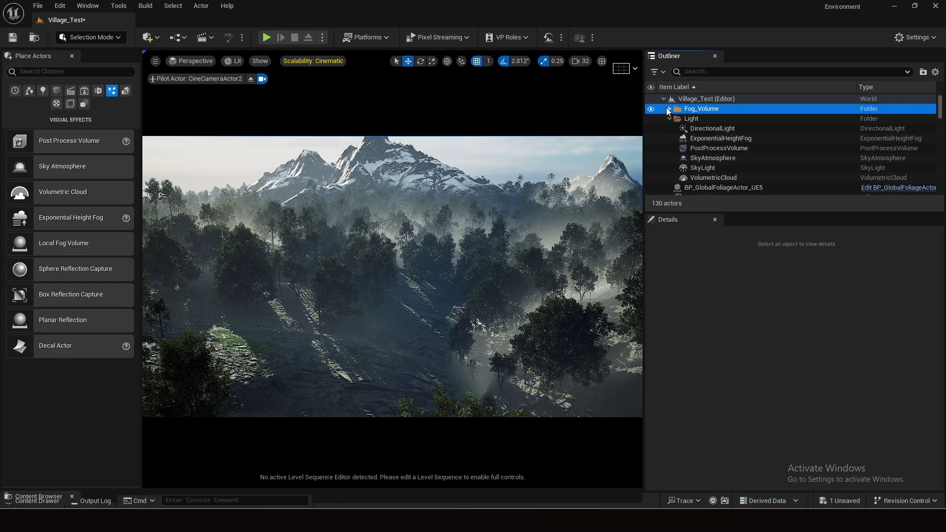
left_click(711, 139)
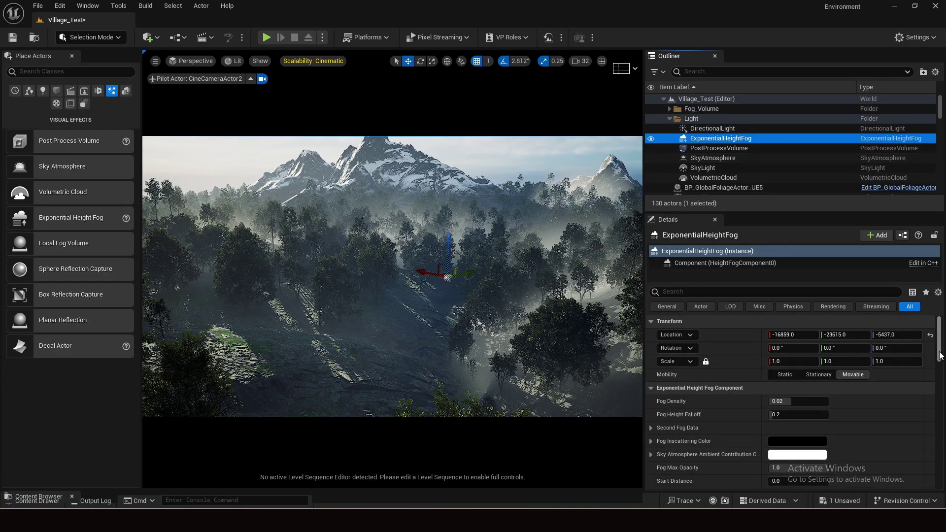
left_click_drag(941, 354, 941, 416)
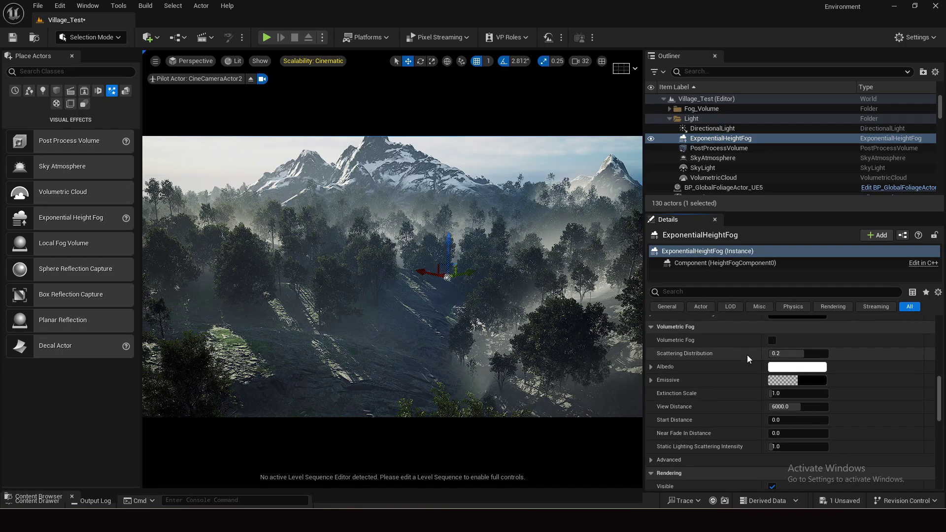
left_click(773, 341)
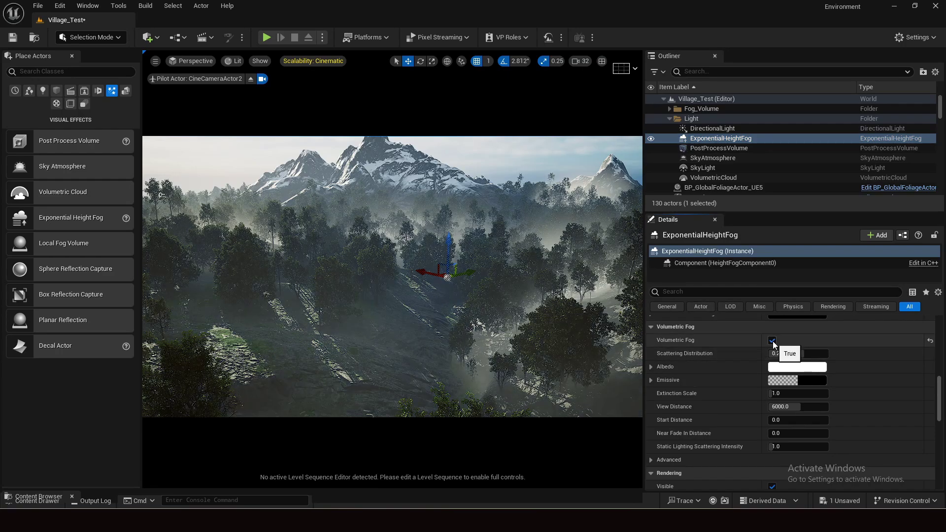
left_click(525, 150)
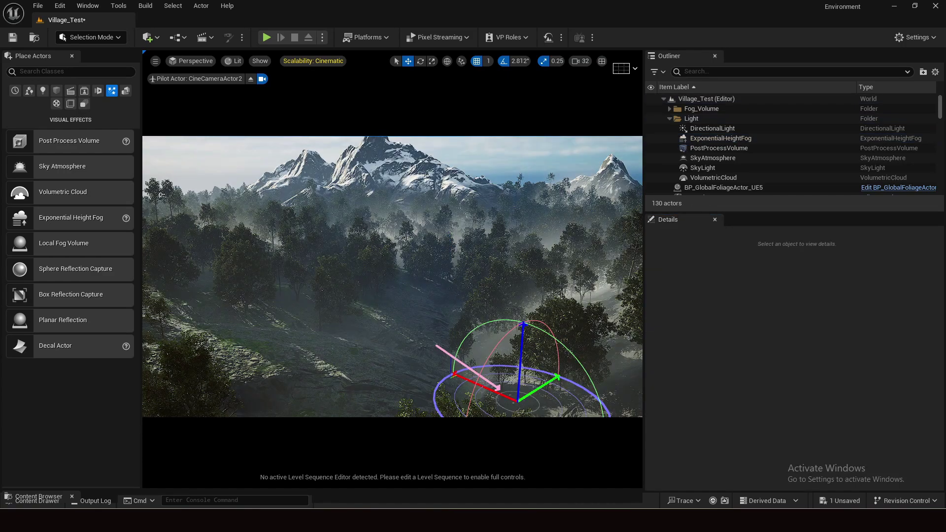
left_click(720, 139)
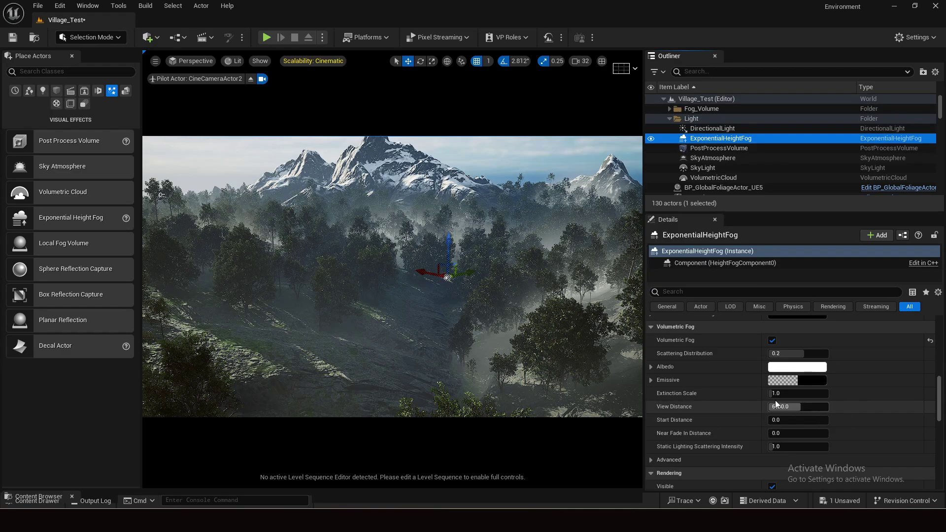
Raise extinction scale, set view distance 7408 and start distance 5000, and tweak scattering
mouse_move(798, 394)
left_mouse_down()
mouse_move(838, 393)
mouse_move(804, 398)
left_mouse_up()
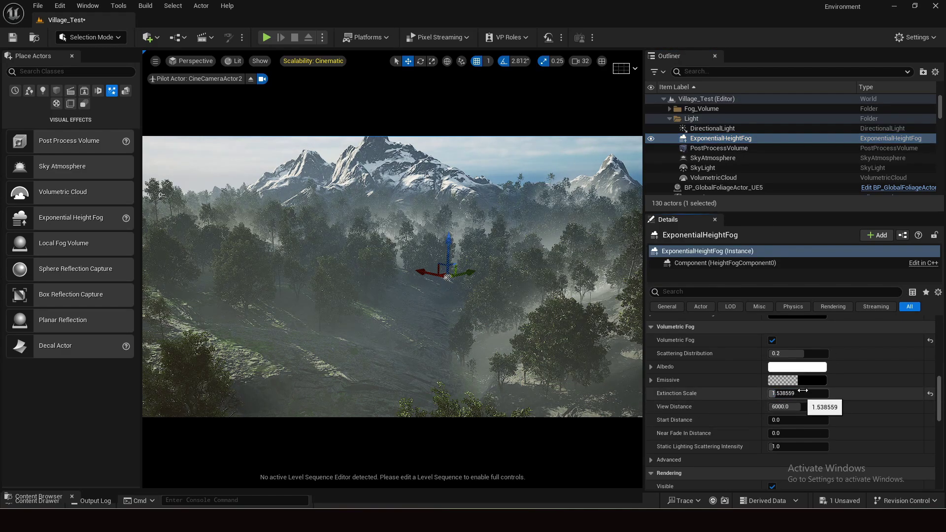
mouse_move(789, 354)
left_mouse_down()
mouse_move(808, 353)
mouse_move(782, 353)
left_mouse_up()
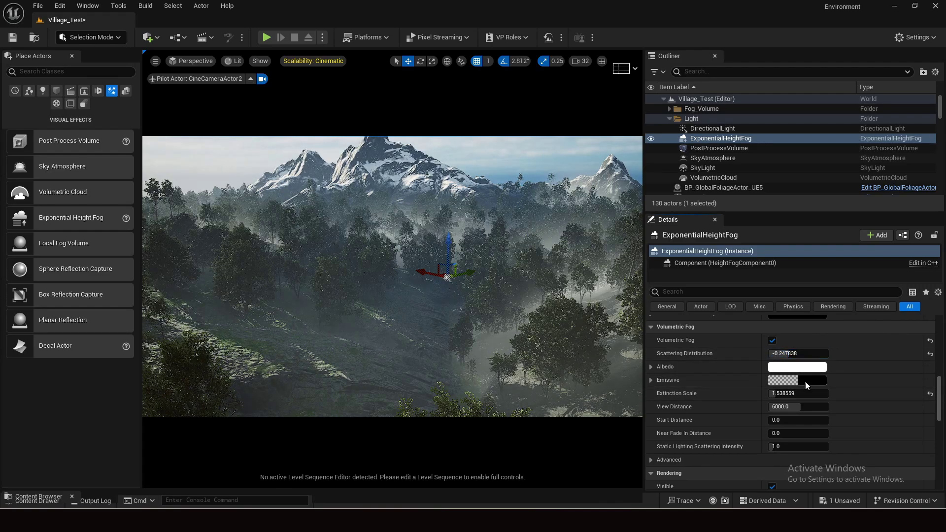
left_click_drag(793, 406, 809, 407)
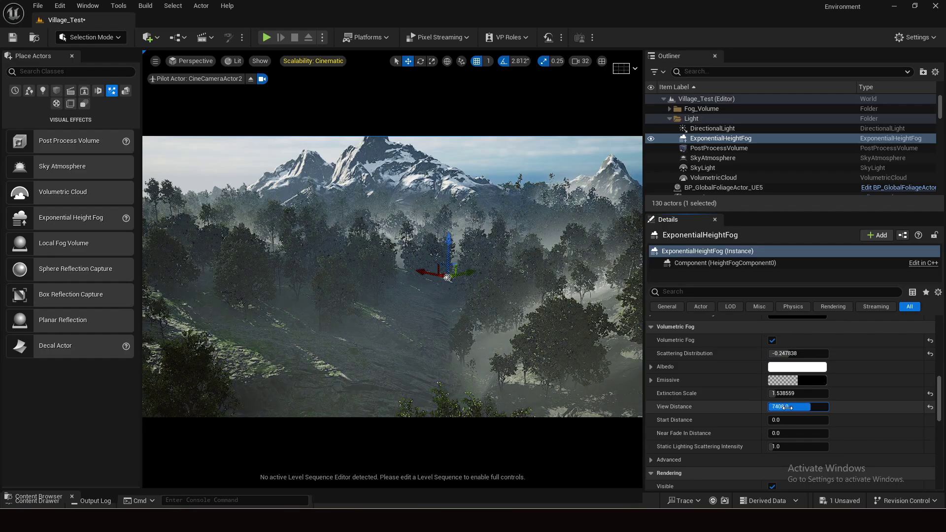
left_click(781, 420)
type("5000")
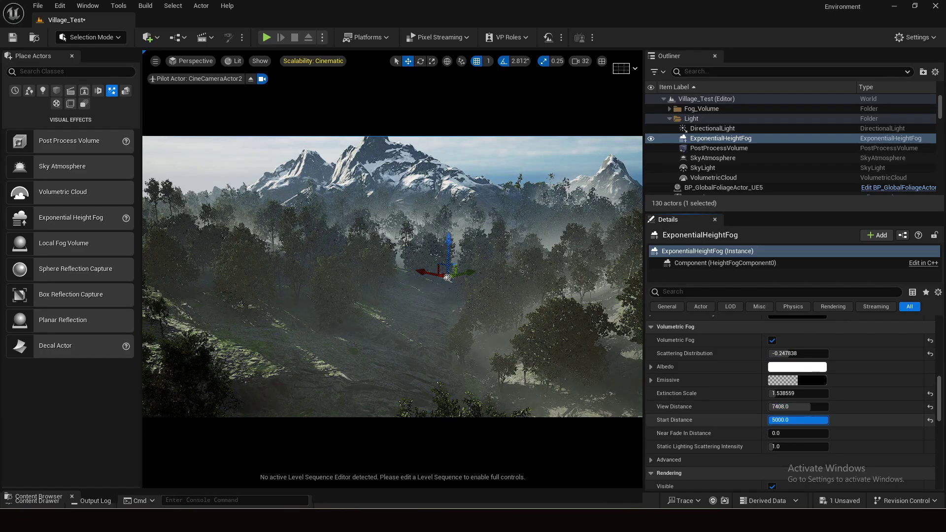
key("Return")
left_click_drag(778, 433, 777, 433)
left_click_drag(776, 446, 781, 447)
Set the height fog's Fog Density to 0.1
scroll(798, 390, "up", 6)
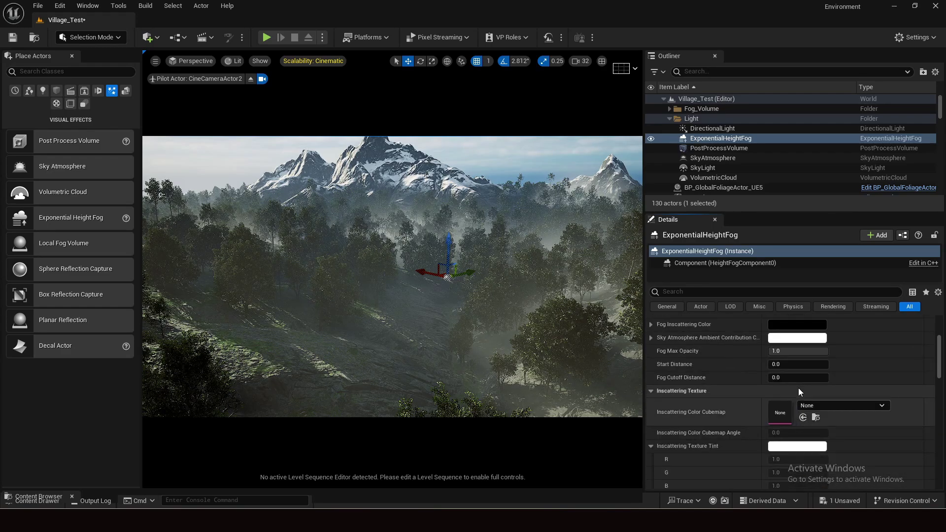
scroll(818, 382, "up", 4)
left_click_drag(788, 401, 795, 401)
left_click(787, 402)
type("0.1")
key("Return")
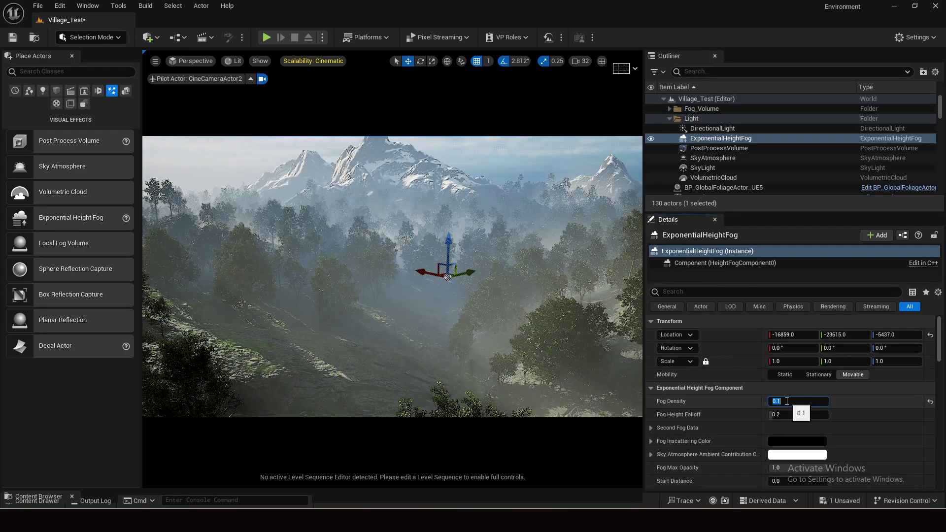
Lower the height fog to Z -10999 and set Fog Height Falloff near 0.36
left_click_drag(452, 237, 429, 358)
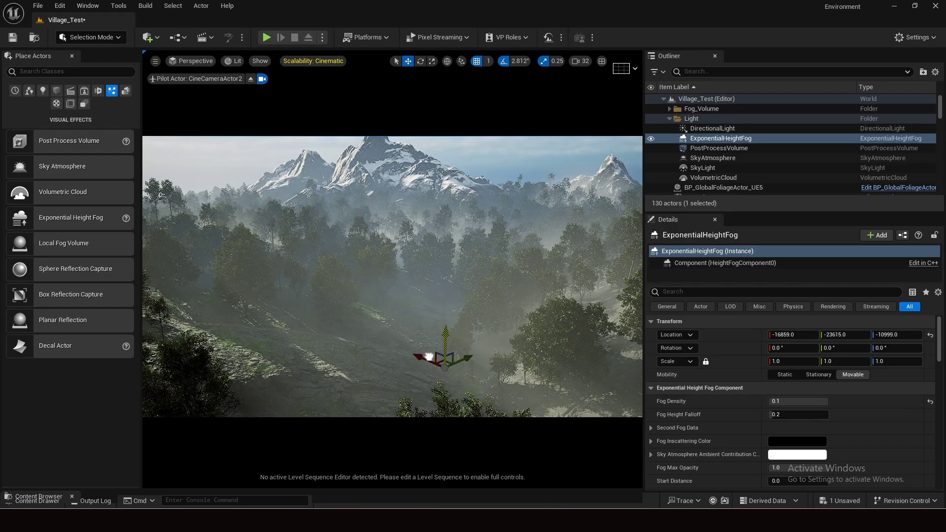
scroll(757, 436, "down", 2)
mouse_move(788, 382)
left_mouse_down()
mouse_move(813, 383)
mouse_move(799, 383)
left_mouse_up()
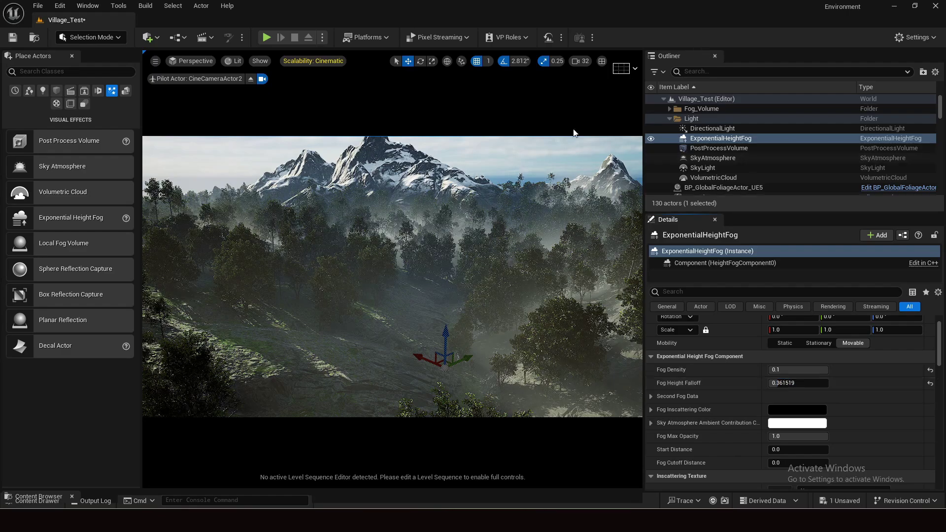
Toggle the height fog and local fog volumes off and on to compare the scene
left_click(650, 138)
left_click(650, 138)
left_click(651, 138)
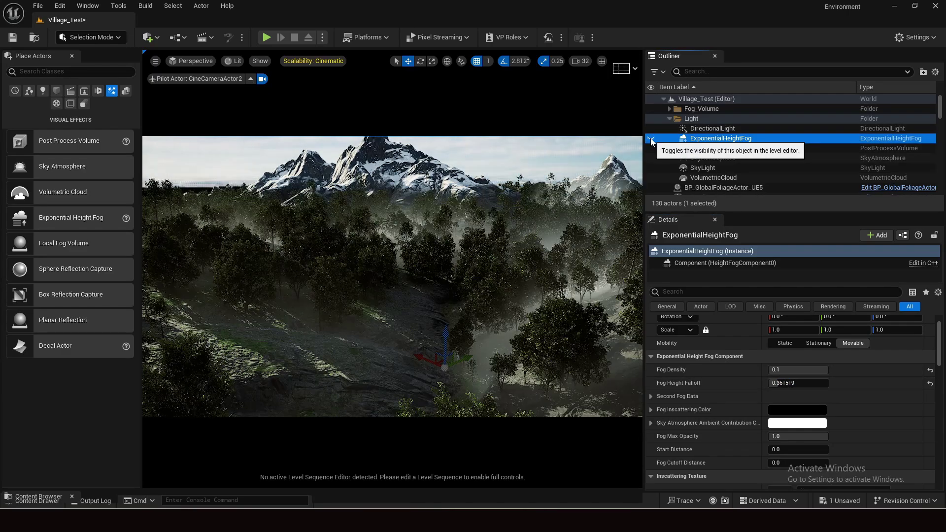
left_click(650, 138)
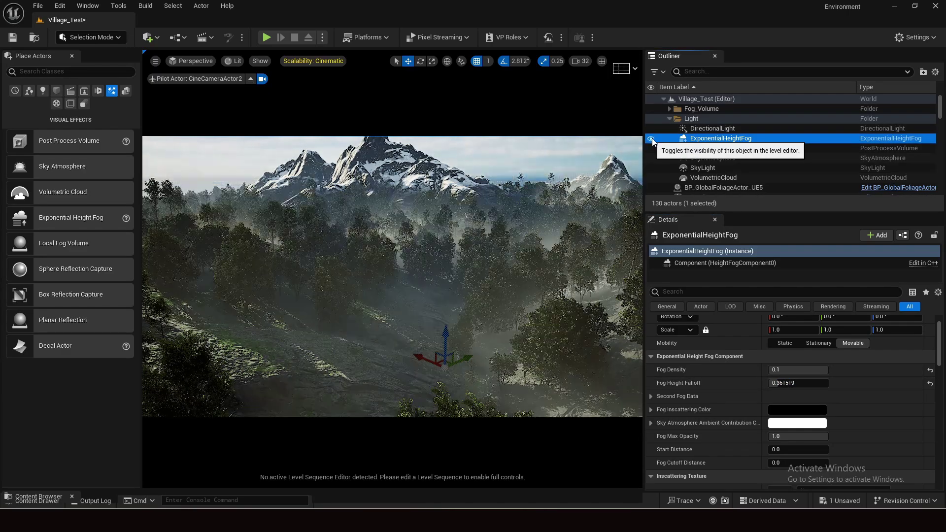
left_click(652, 108)
left_click(652, 108)
left_click(653, 108)
left_click(652, 108)
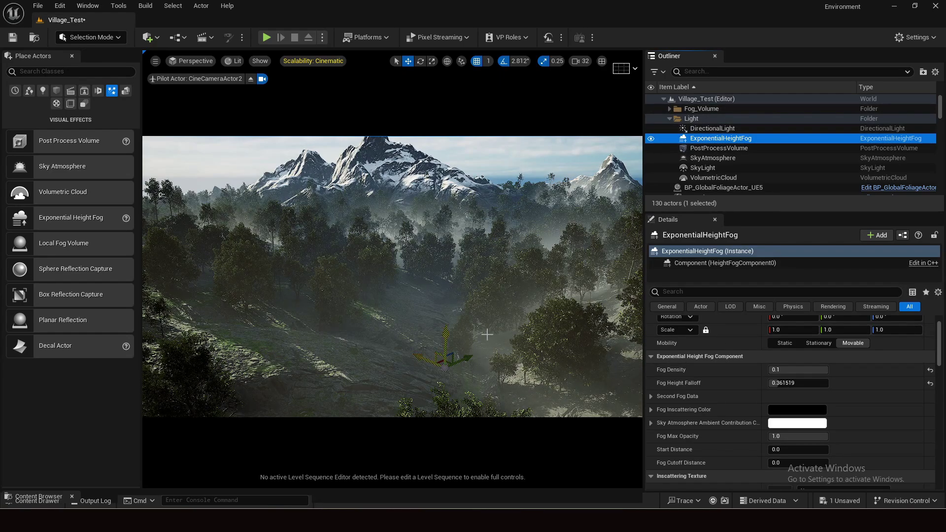
Give LocalFogVolume6 Radial Fog Density 0.172, lower it to Z -4701, and set Height Fog Density 0.258
left_click(669, 118)
left_click(669, 108)
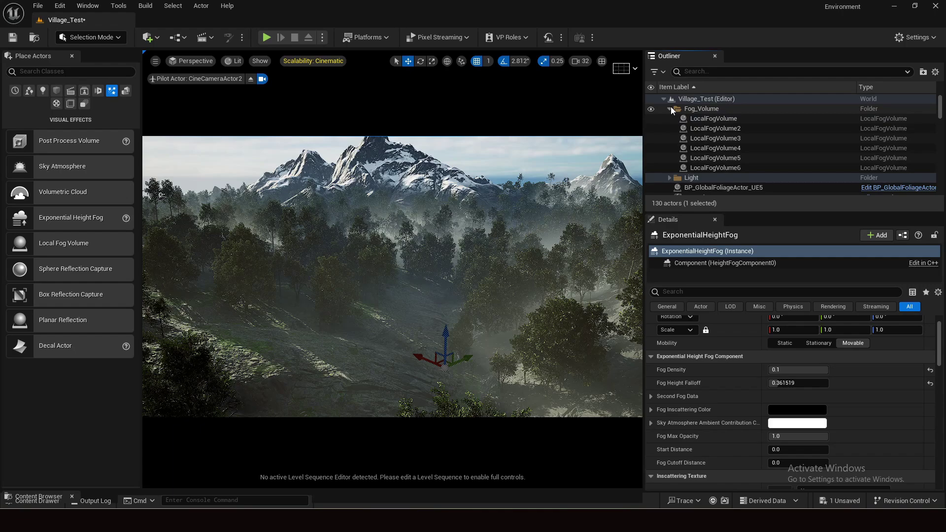
left_click(725, 169)
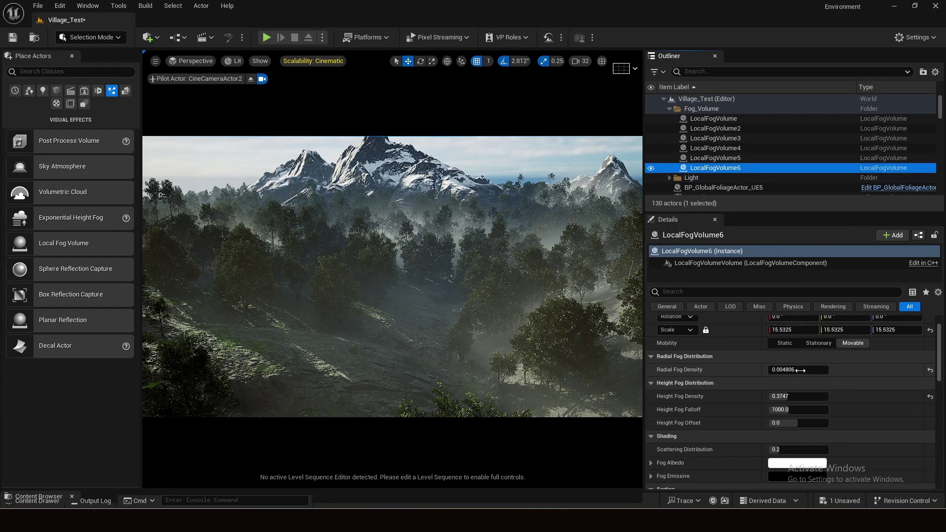
left_click_drag(800, 370, 877, 370)
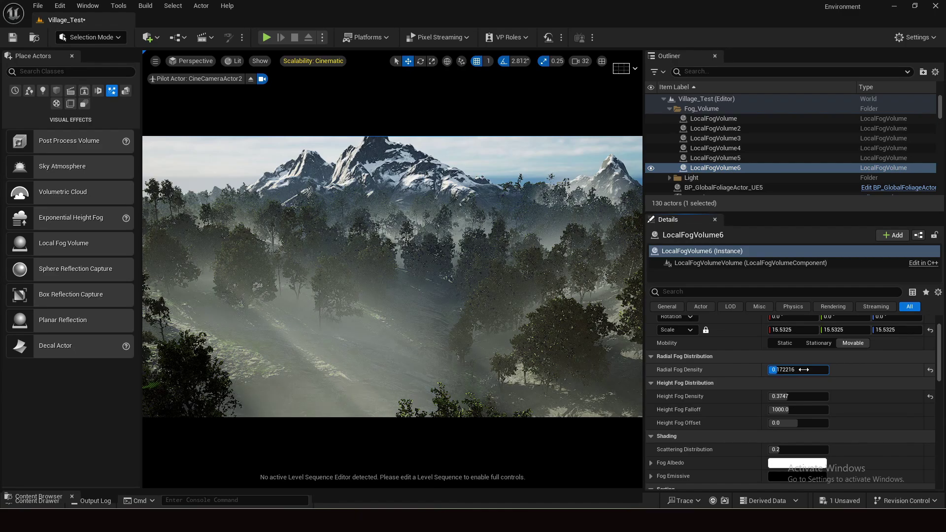
scroll(903, 351, "up", 2)
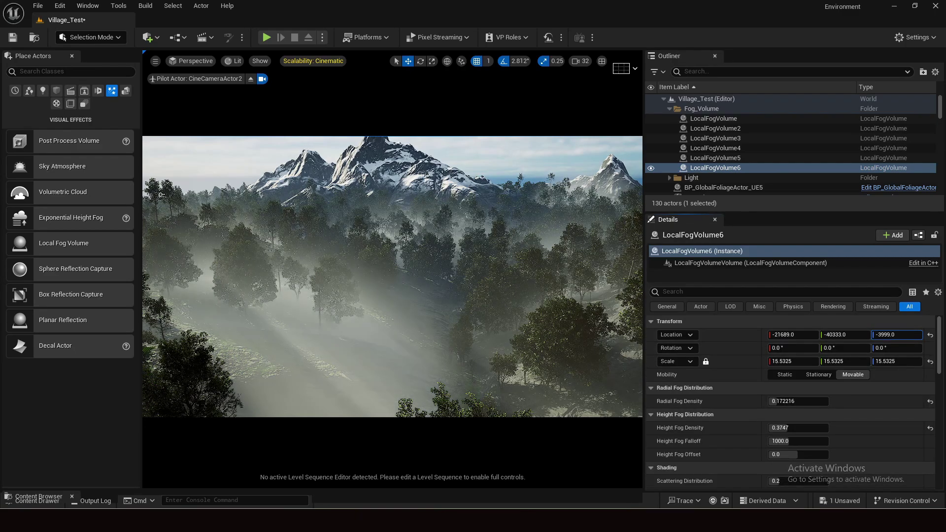
left_click_drag(897, 335, 858, 334)
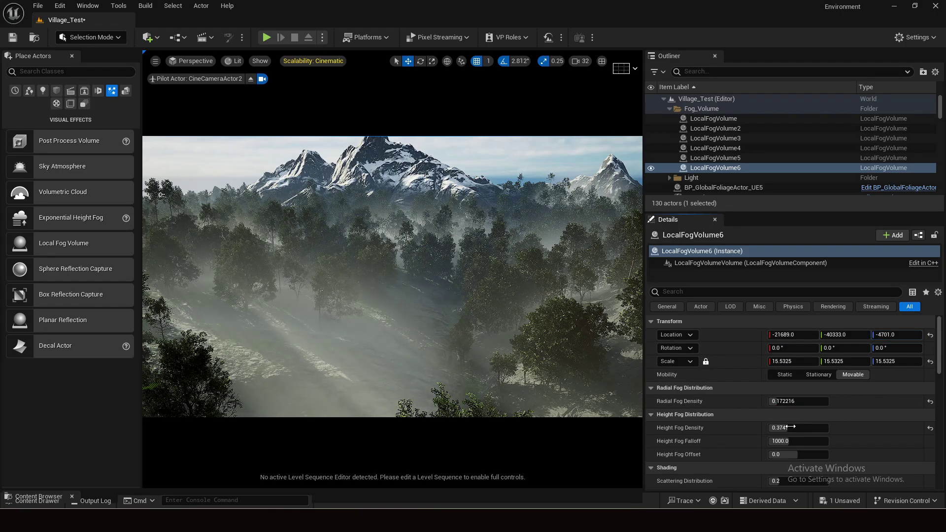
left_click_drag(791, 426, 774, 426)
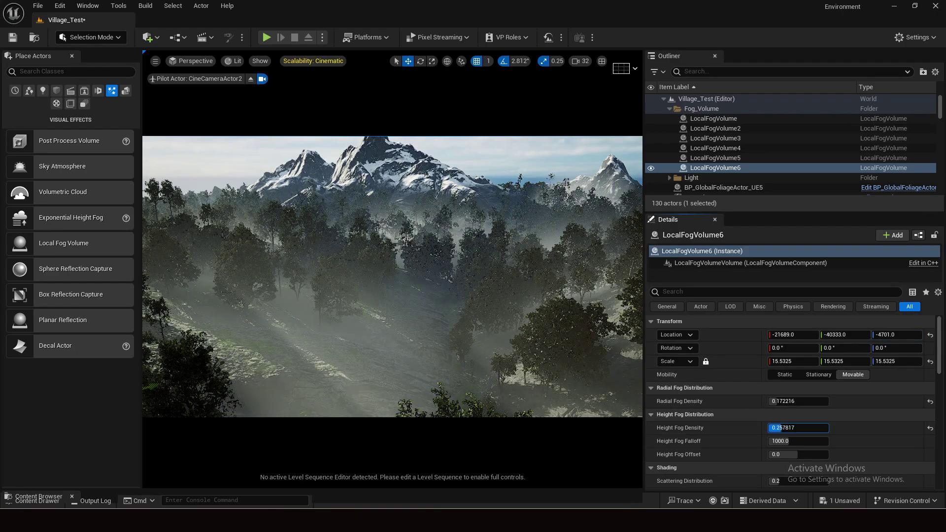
key("Escape")
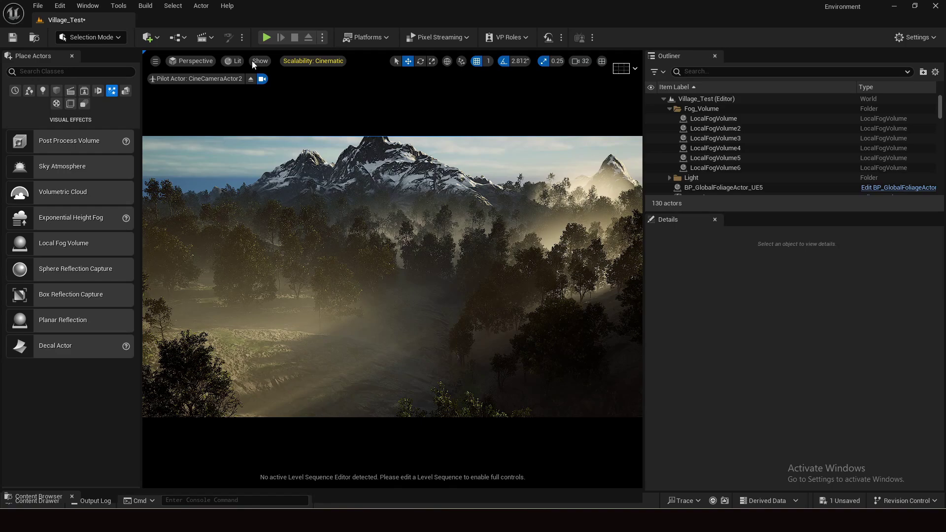
Pilot CineCameraActor3 and rotate the sun with Ctrl+L to brighten the rocks and trees
left_click(196, 63)
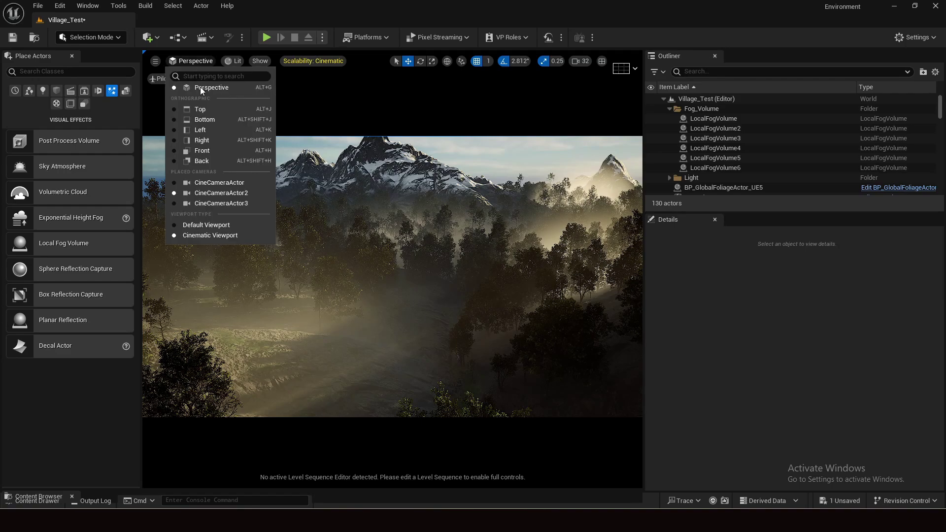
left_click(217, 201)
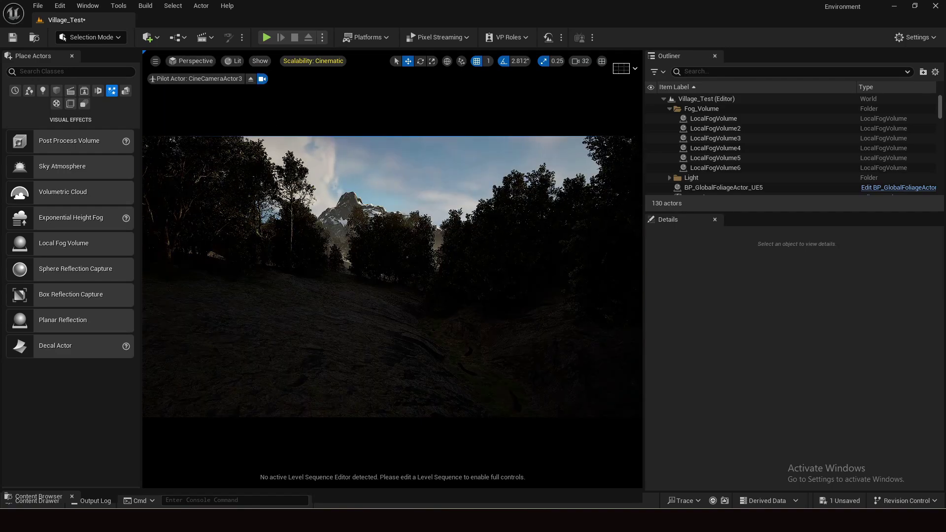
key("ctrl+l")
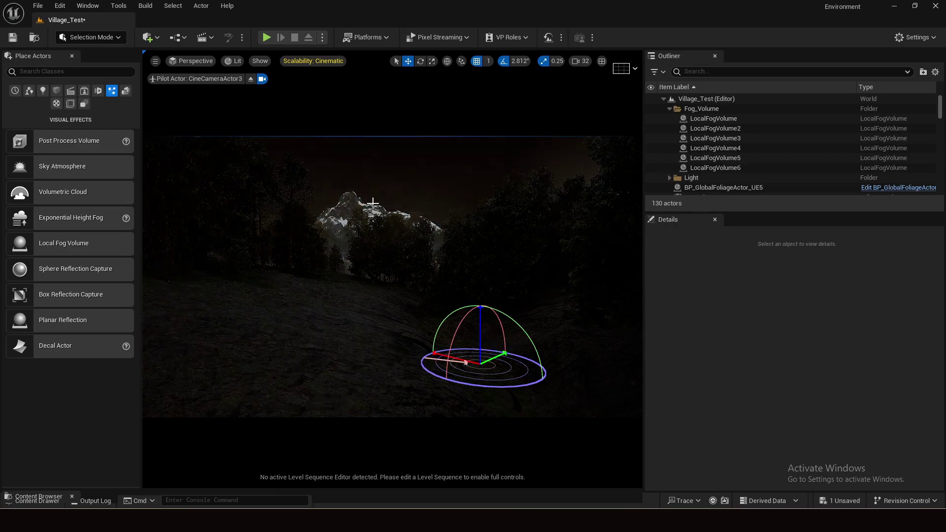
key("ctrl+l")
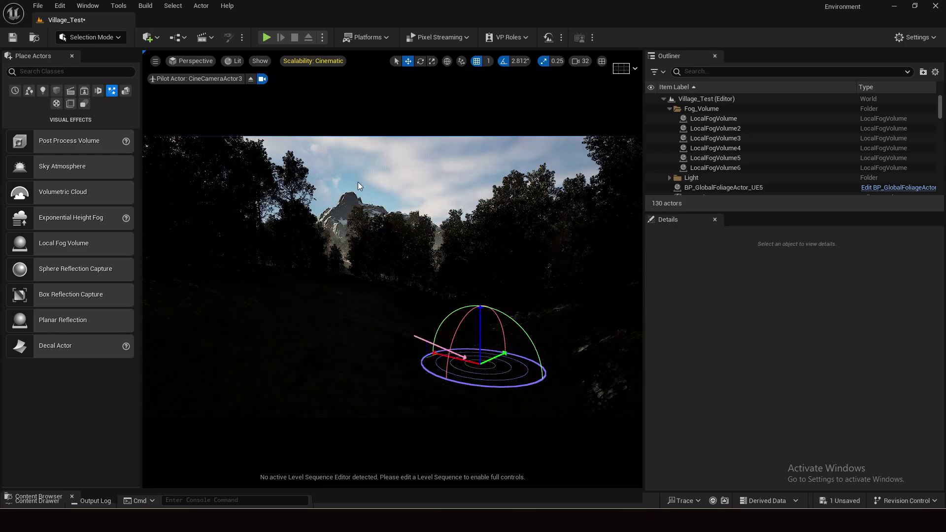
key("ctrl+l")
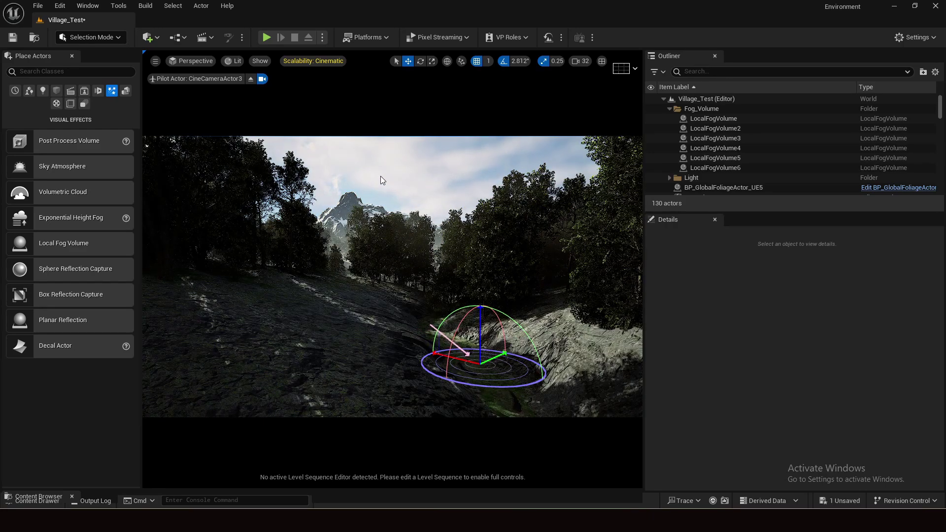
key("ctrl+l")
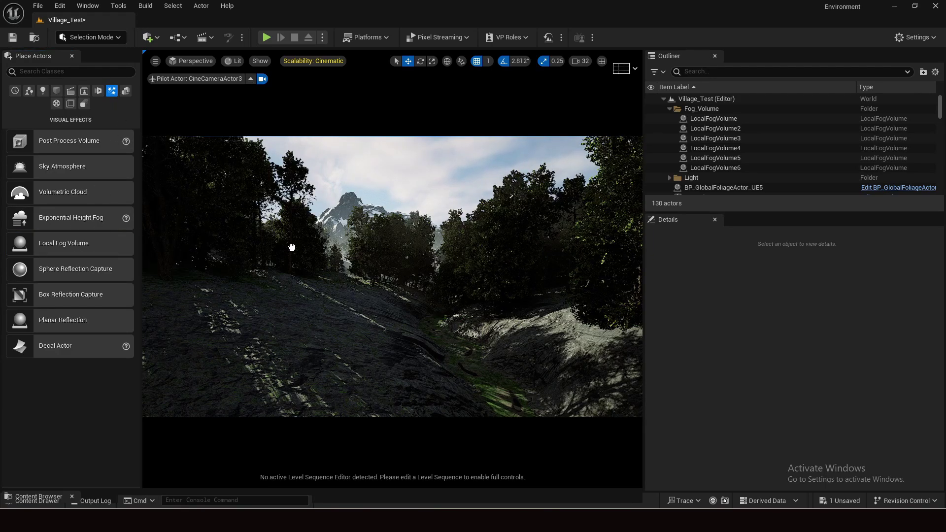
Add a Local Fog Volume, scale it to 14.02, and position it along the valley
left_click_drag(289, 269, 289, 270)
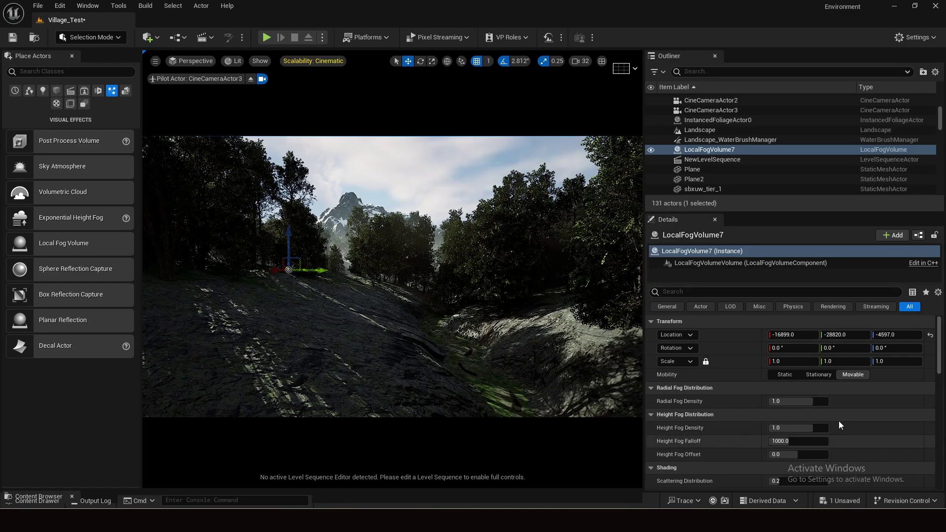
mouse_move(789, 362)
left_mouse_down()
mouse_move(833, 361)
mouse_move(787, 362)
left_mouse_up()
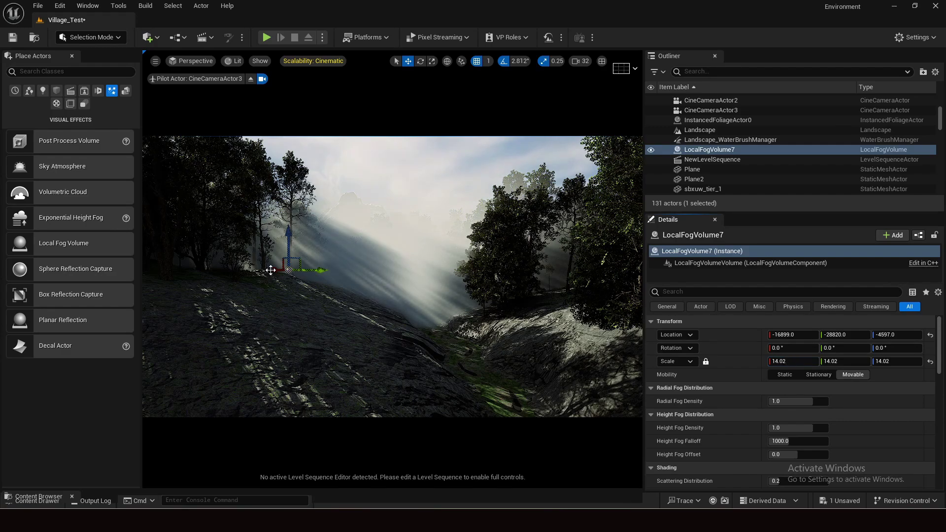
left_click_drag(266, 271, 144, 306)
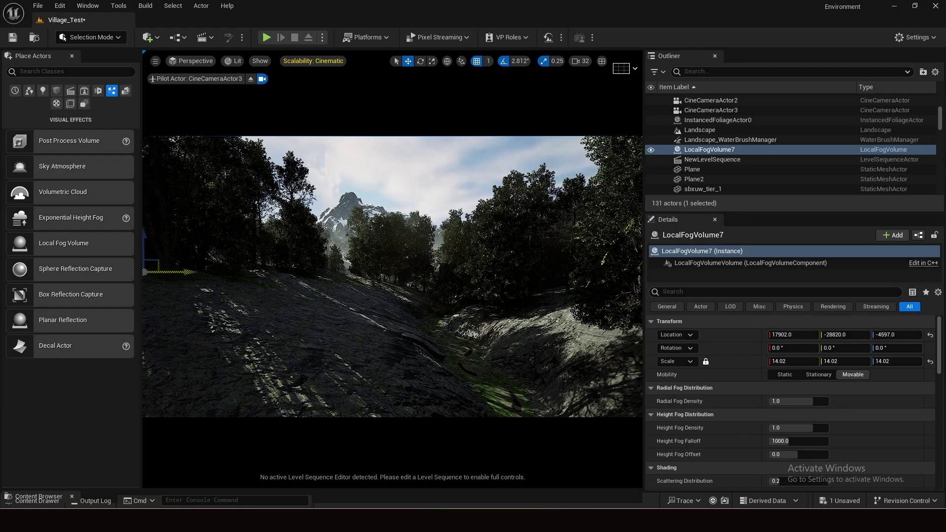
left_click_drag(190, 271, 383, 290)
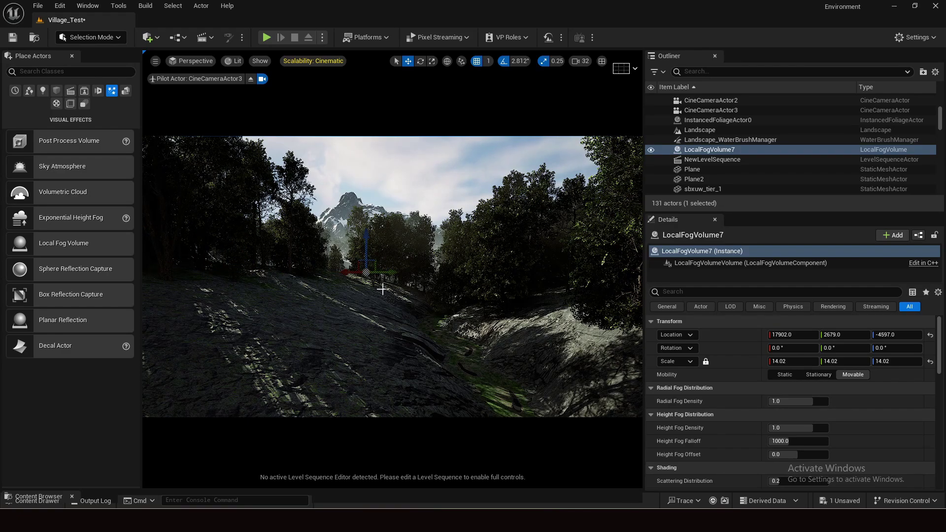
key("ctrl+z")
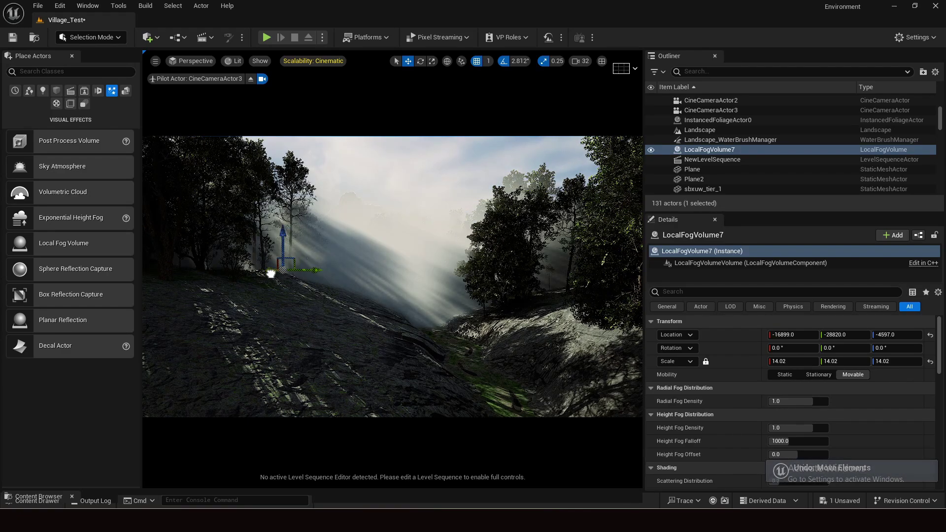
left_click_drag(270, 274, 214, 293)
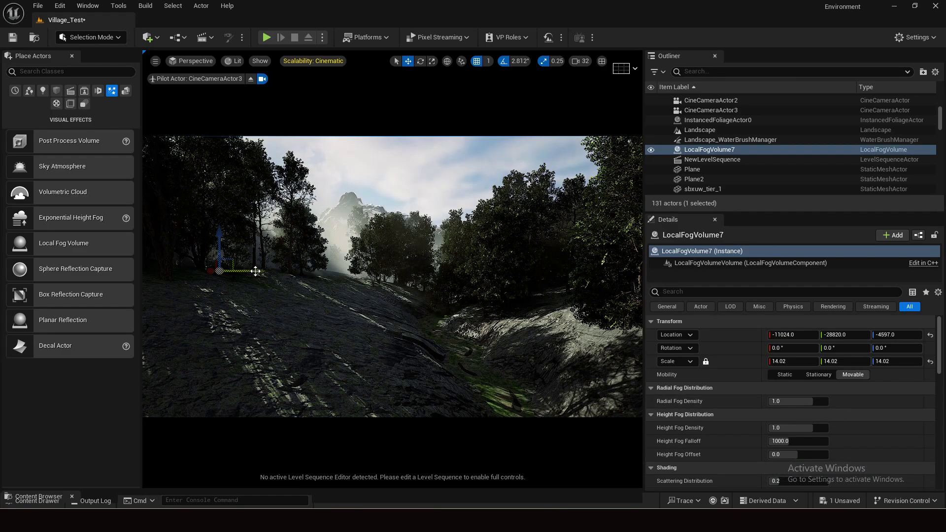
left_click_drag(255, 271, 420, 273)
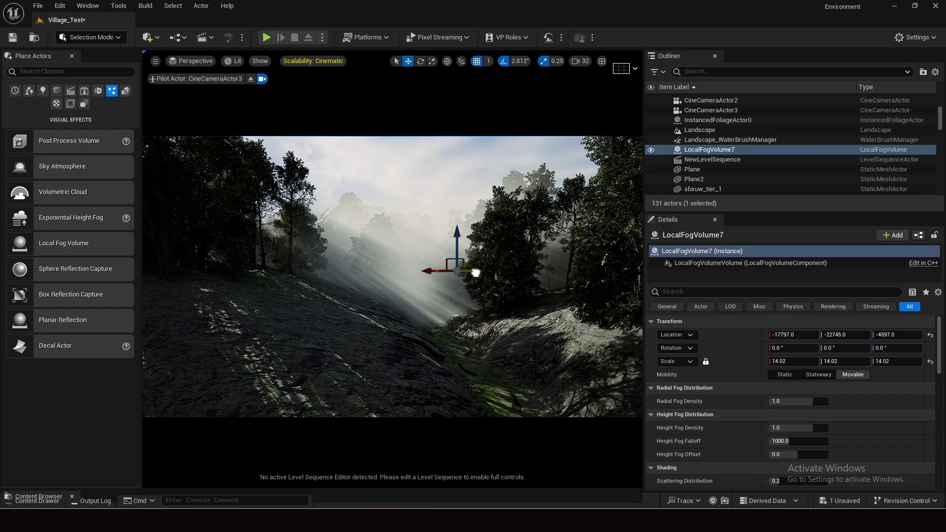
Lower its Radial Fog Density, set Height Fog Falloff near 1340, tilt it 11°, and duplicate it rightward
left_click_drag(801, 401, 802, 428)
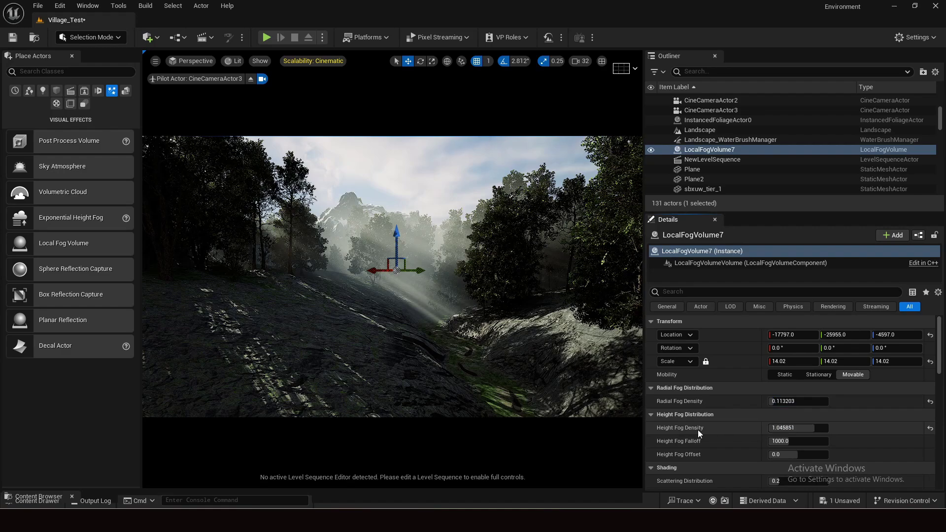
left_click_drag(788, 441, 813, 441)
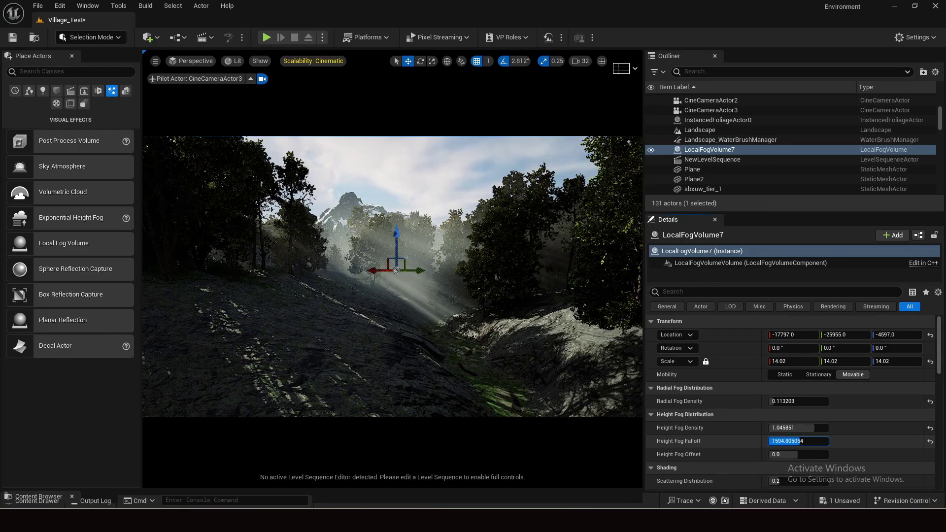
left_click_drag(798, 441, 436, 183)
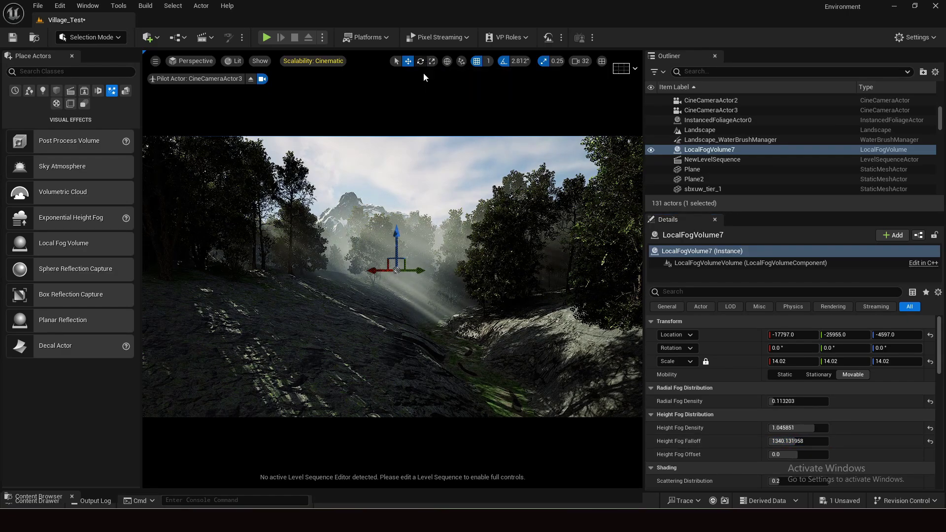
key("e")
left_click_drag(434, 293, 438, 266)
left_click(408, 61)
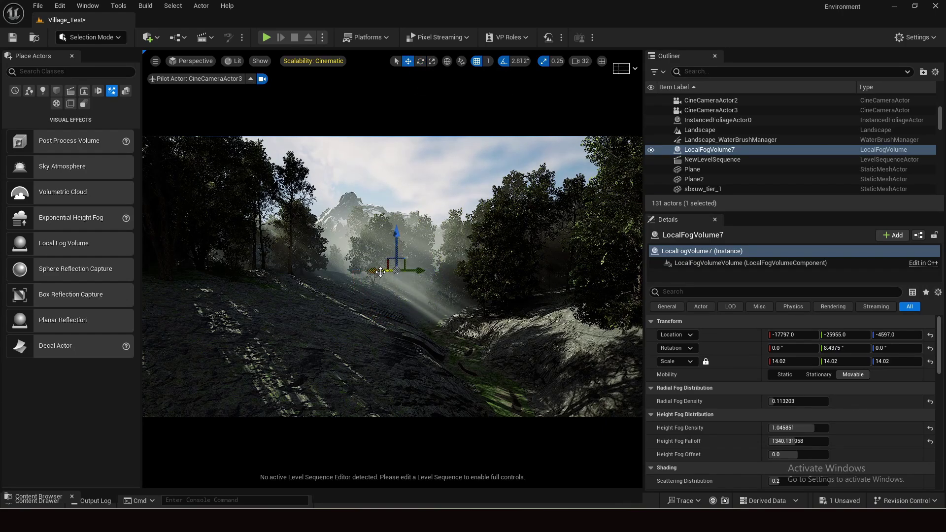
left_click_drag(380, 272, 571, 264, "alt")
Tint LocalFogVolume7's Fog Albedo warm peach and swing the sun with Ctrl+L to relight the valley
left_click(670, 161)
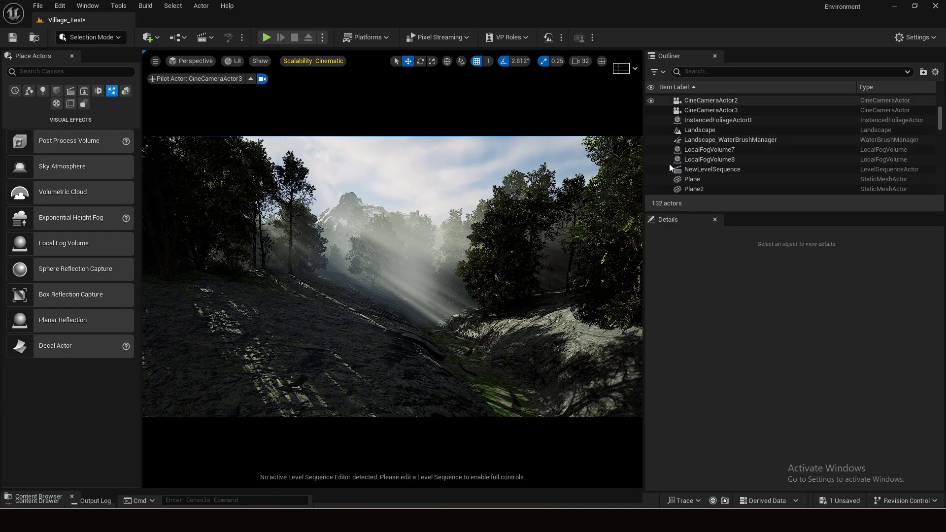
left_click(708, 150)
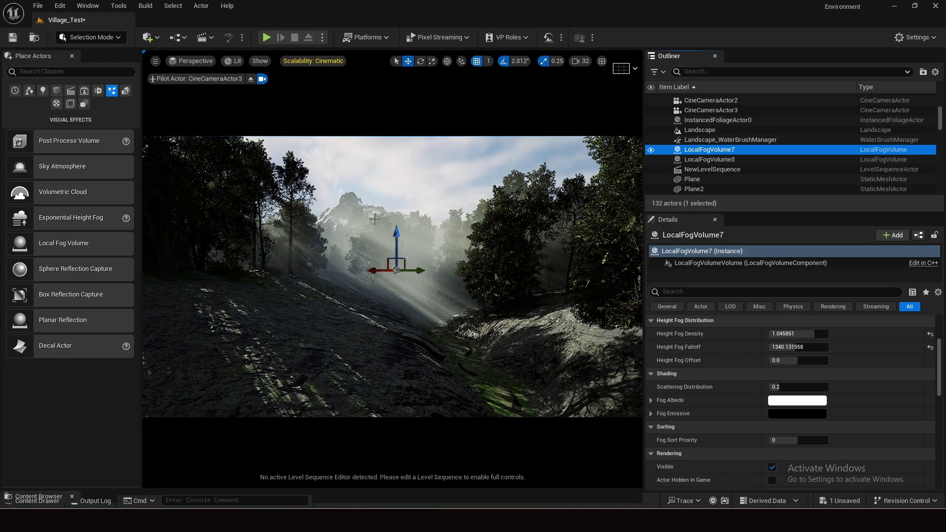
scroll(734, 381, "up", 1)
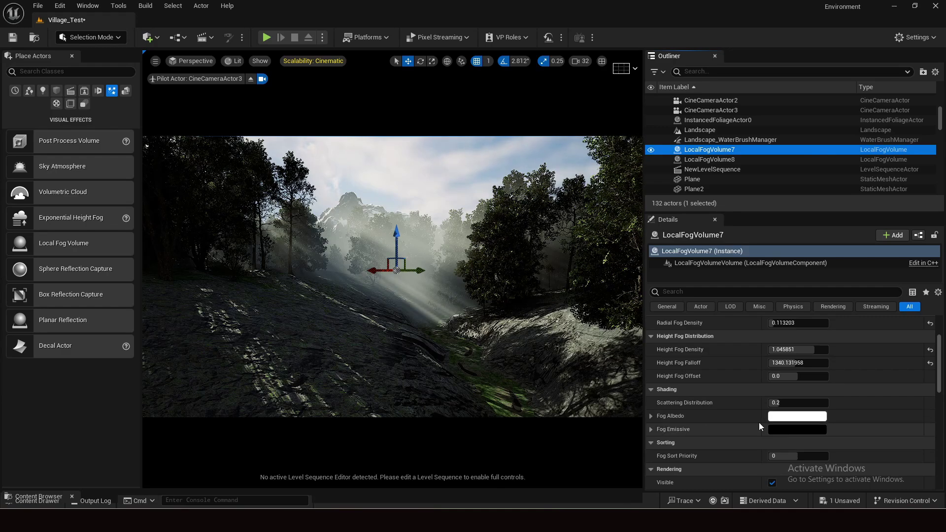
left_click(803, 419)
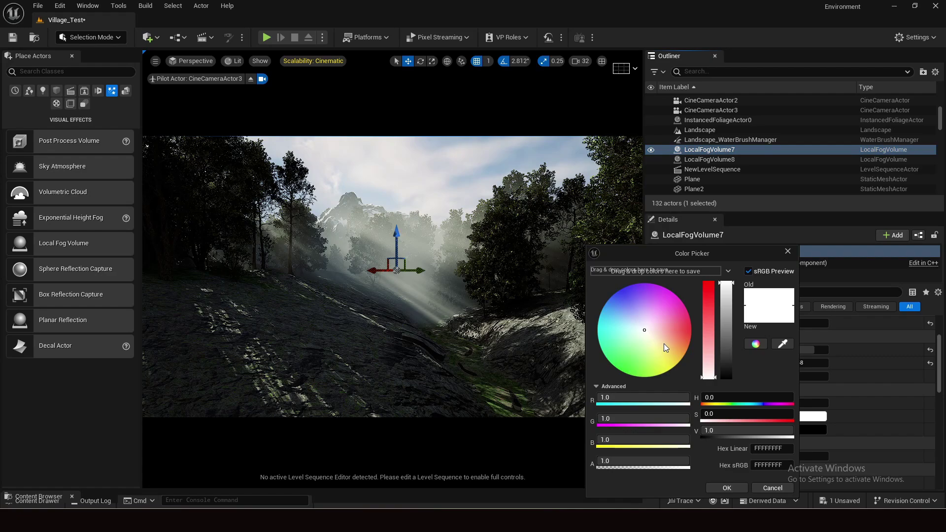
left_click_drag(646, 332, 675, 347)
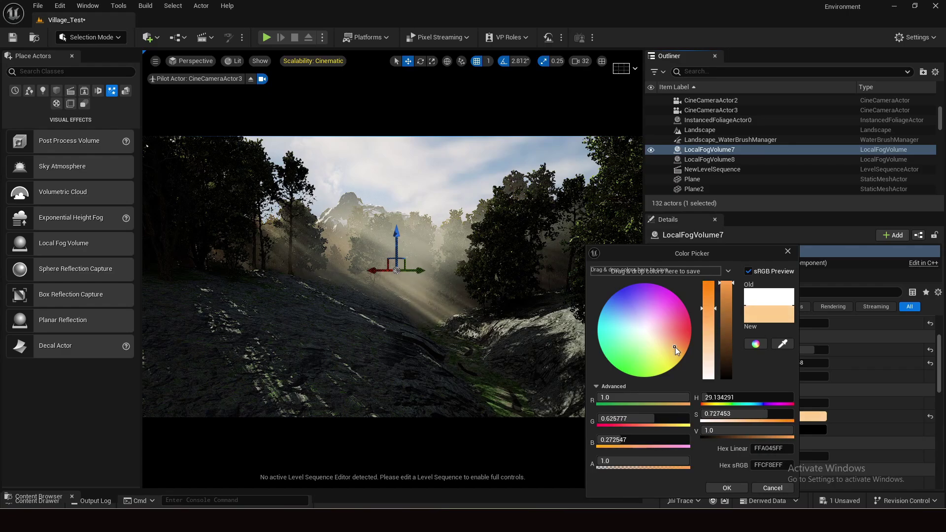
left_click(442, 223)
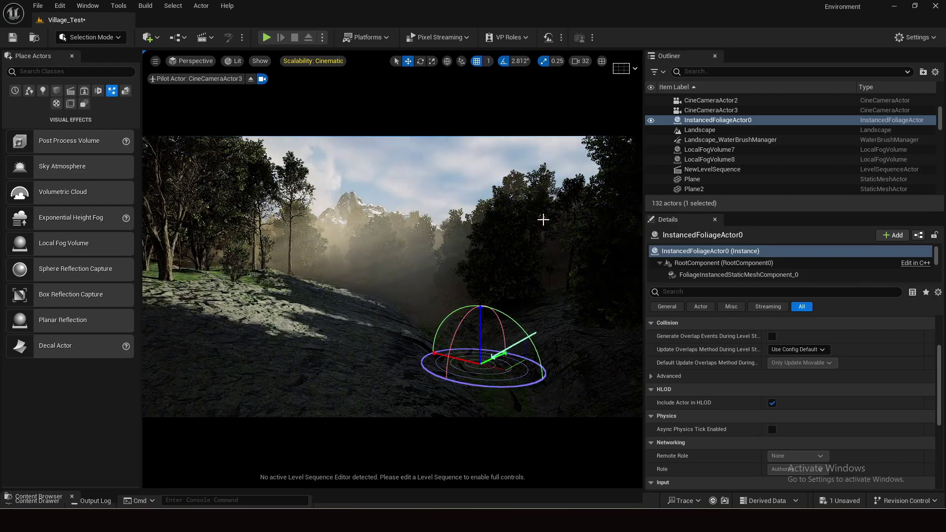
key("ctrl+l")
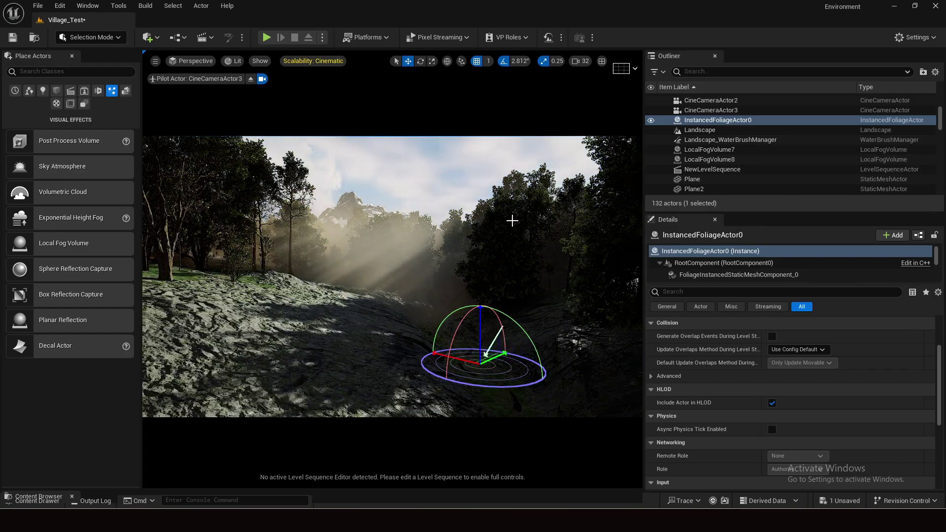
key("ctrl+l")
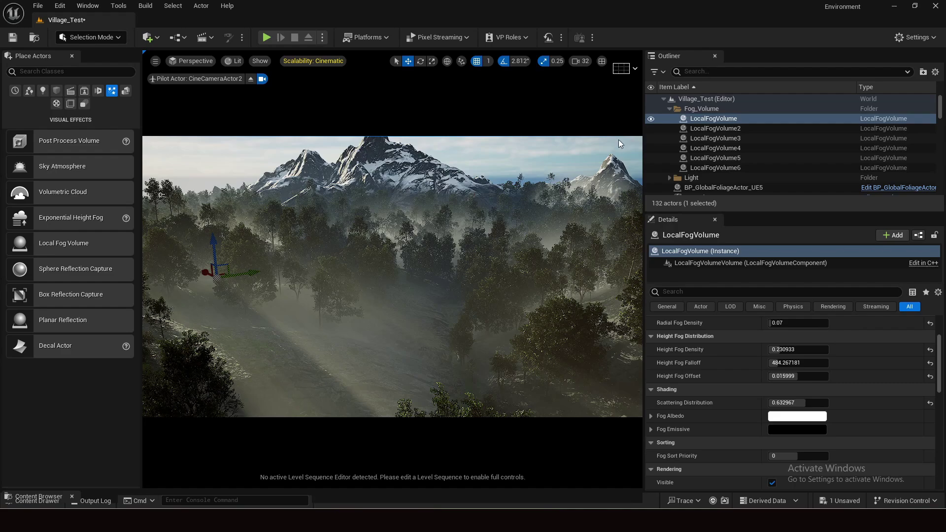
Set LocalFogVolume's Fog Albedo to light blue
left_click(725, 139)
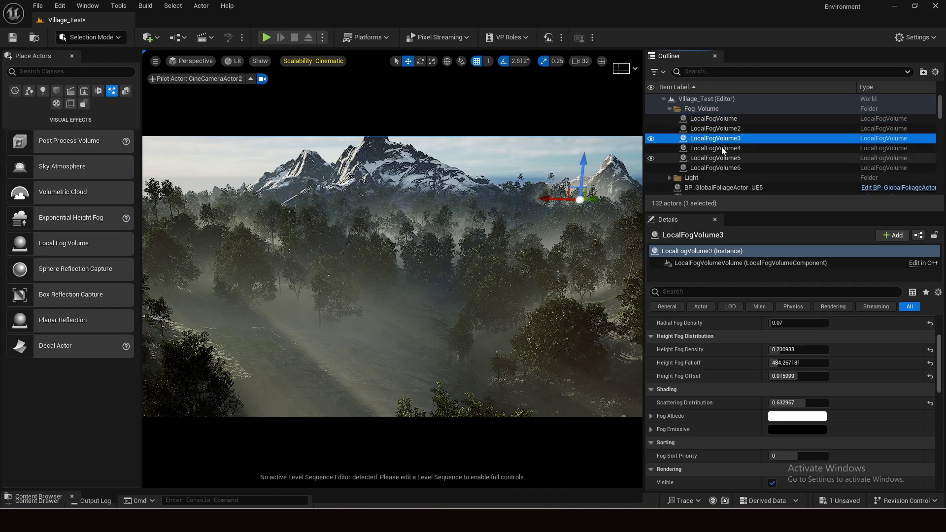
left_click(720, 120)
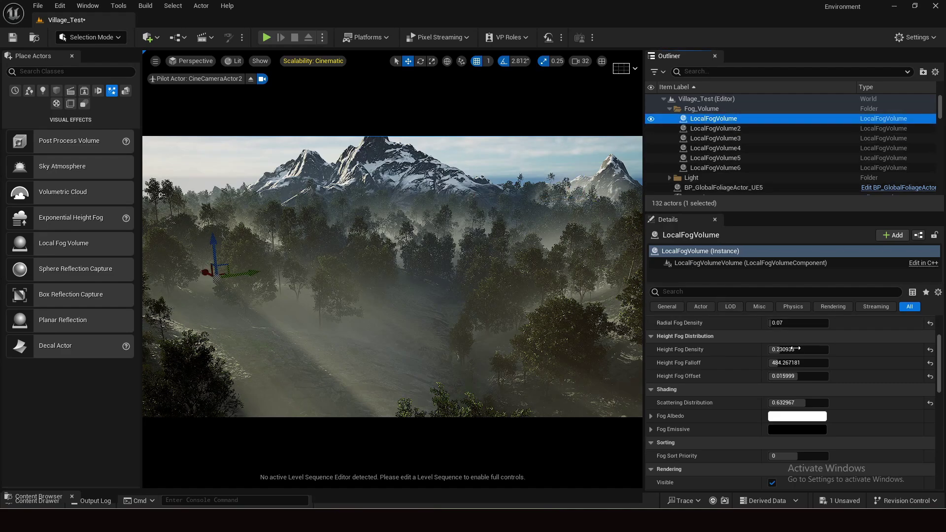
left_click(798, 416)
left_click(601, 316)
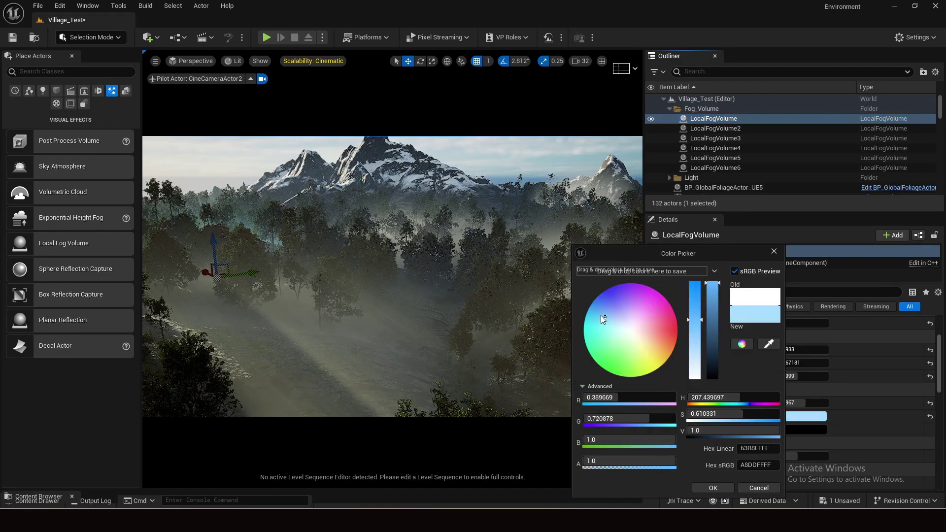
left_click(713, 488)
Set LocalFogVolume2's Fog Albedo to a warm pink tint
left_click(718, 129)
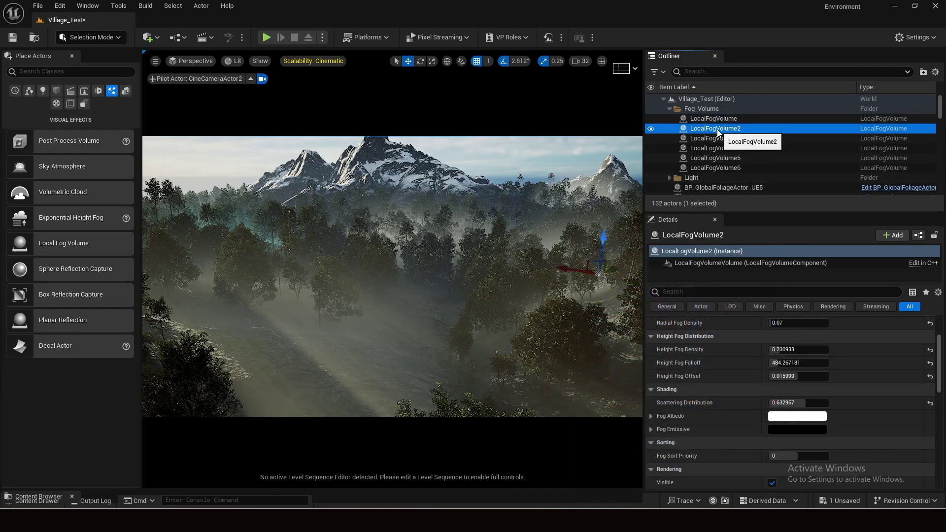
left_click(797, 416)
left_click(663, 335)
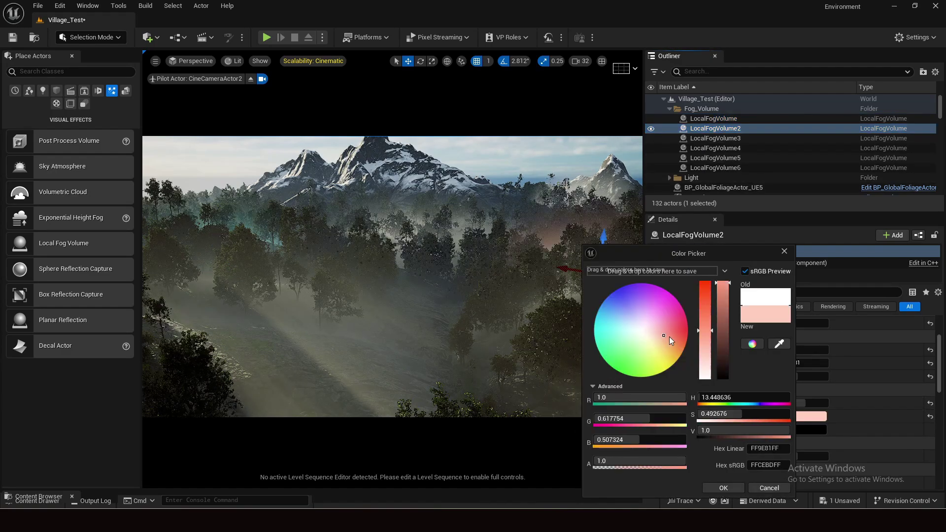
left_click_drag(669, 336, 672, 363)
left_click(713, 119)
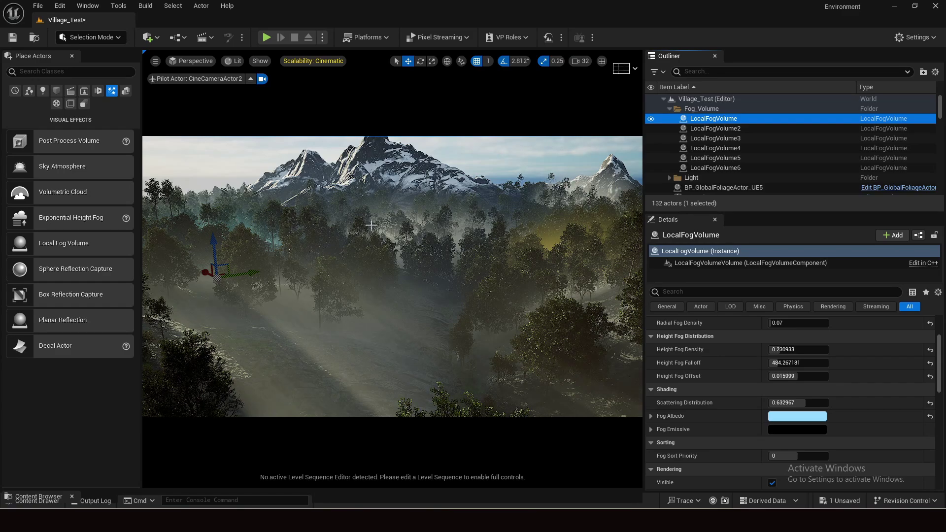
left_click(548, 235)
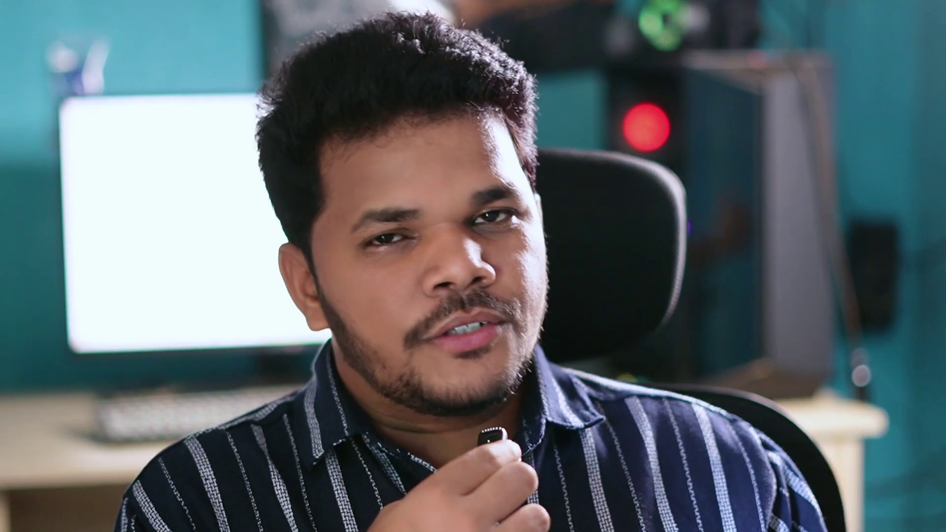